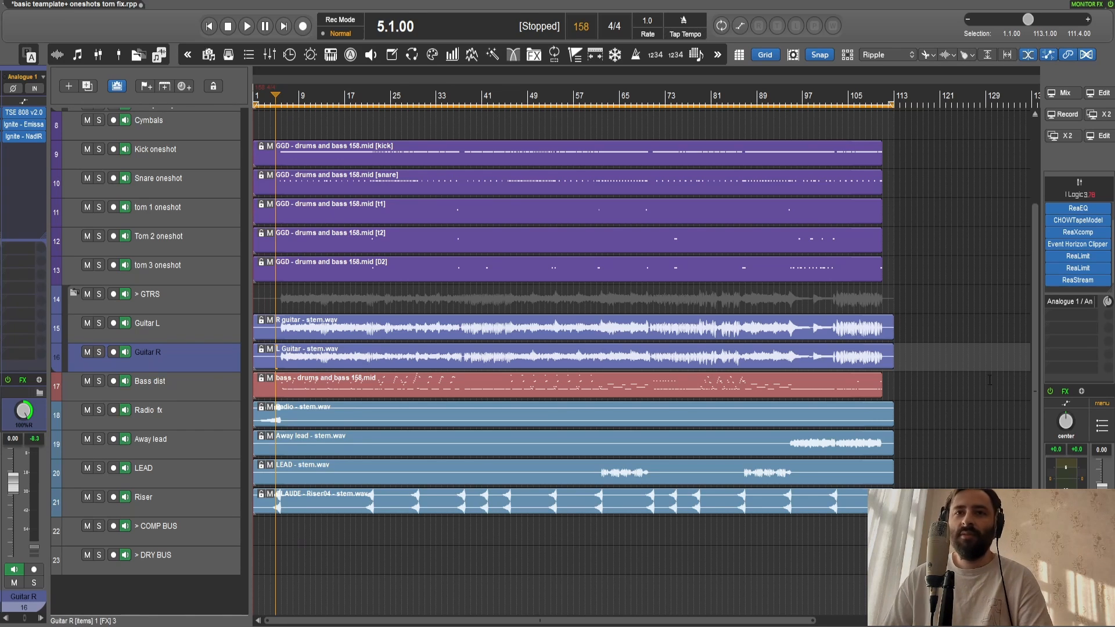
- Play the full mix of the song from bar 5
key("space")
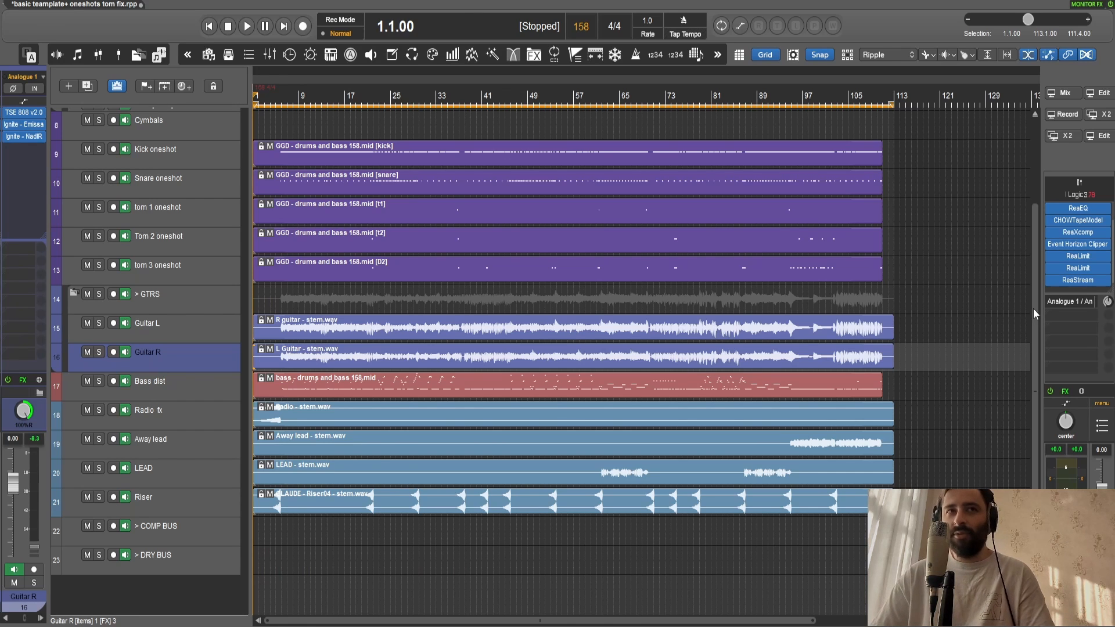
- Open the MT-PowerDrumKit instrument of the DRUMS MIDI track, close its mixer view and audition a crash and the hi-hat
scroll(198, 281, "up", 4)
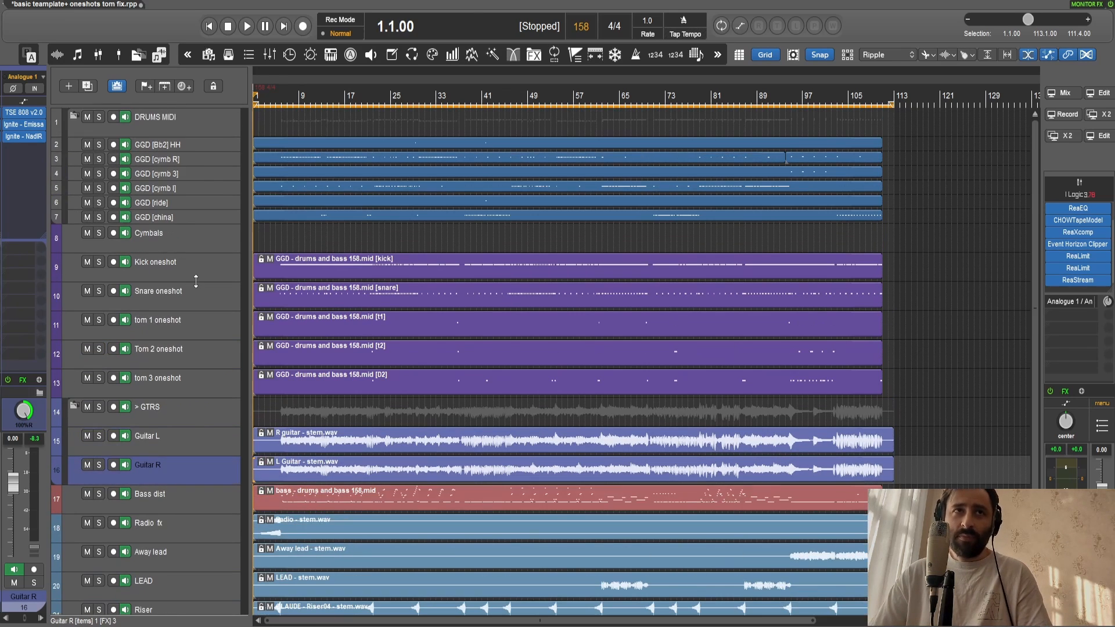
double_click(192, 119)
left_click_drag(343, 13, 590, 38)
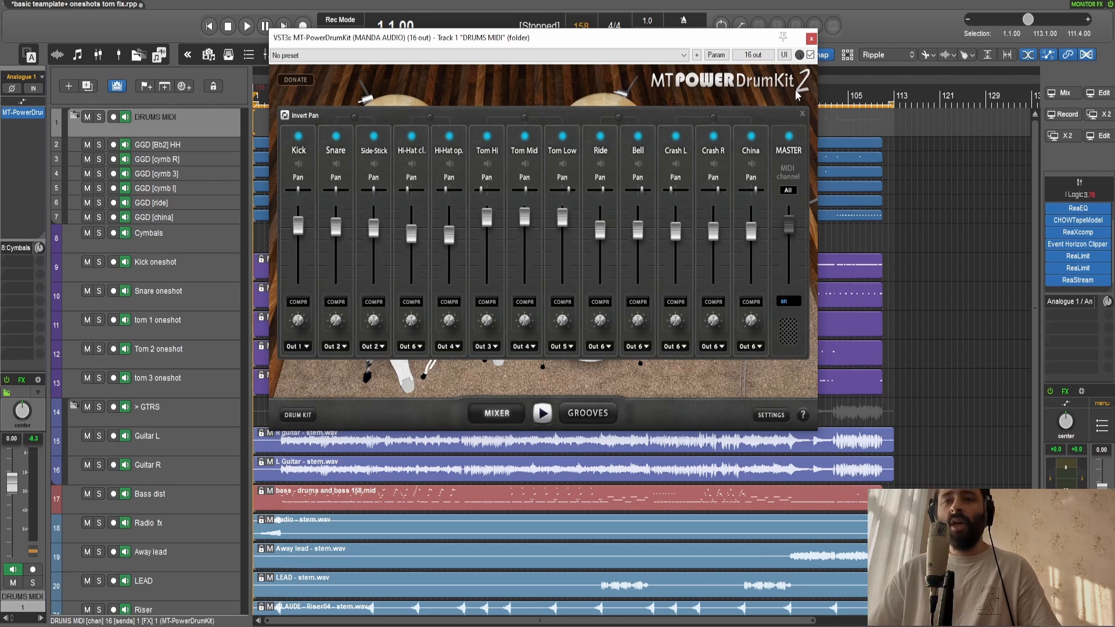
left_click(801, 113)
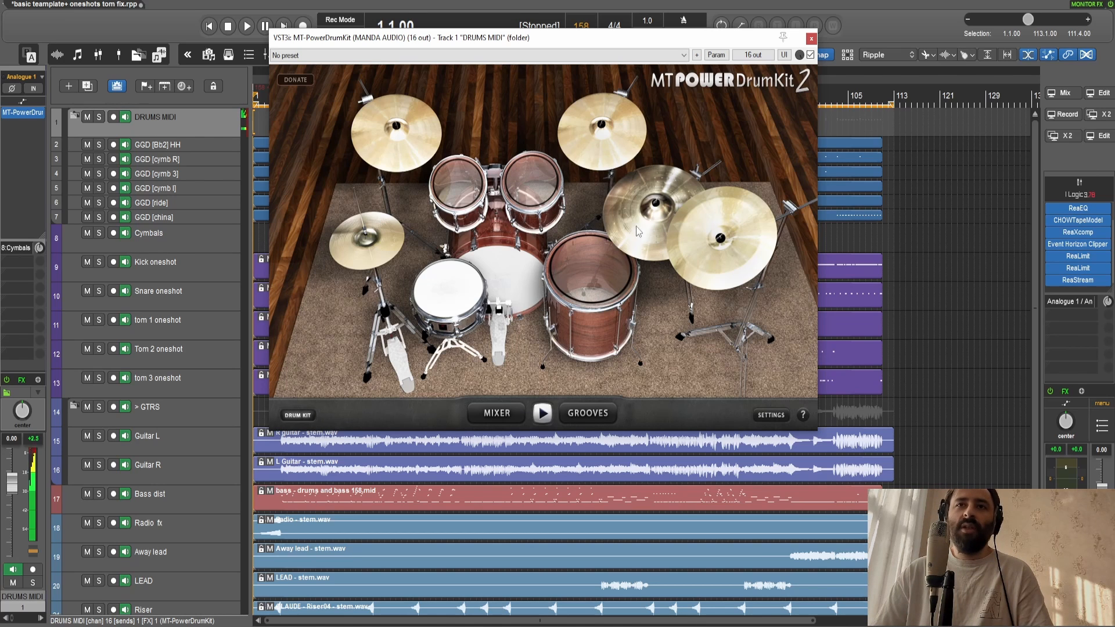
left_click(625, 138)
left_click(378, 260)
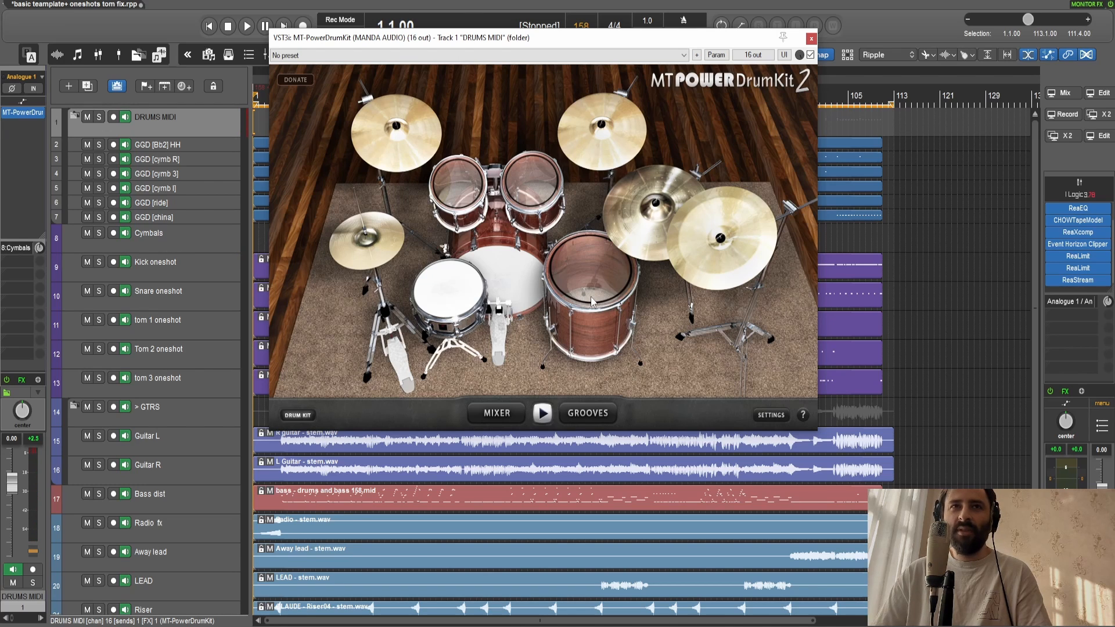
- Review the Snare, Tom 2 and Kick oneshot tracks and the GGD [Bb2] HH track by selecting each one
left_click(204, 309)
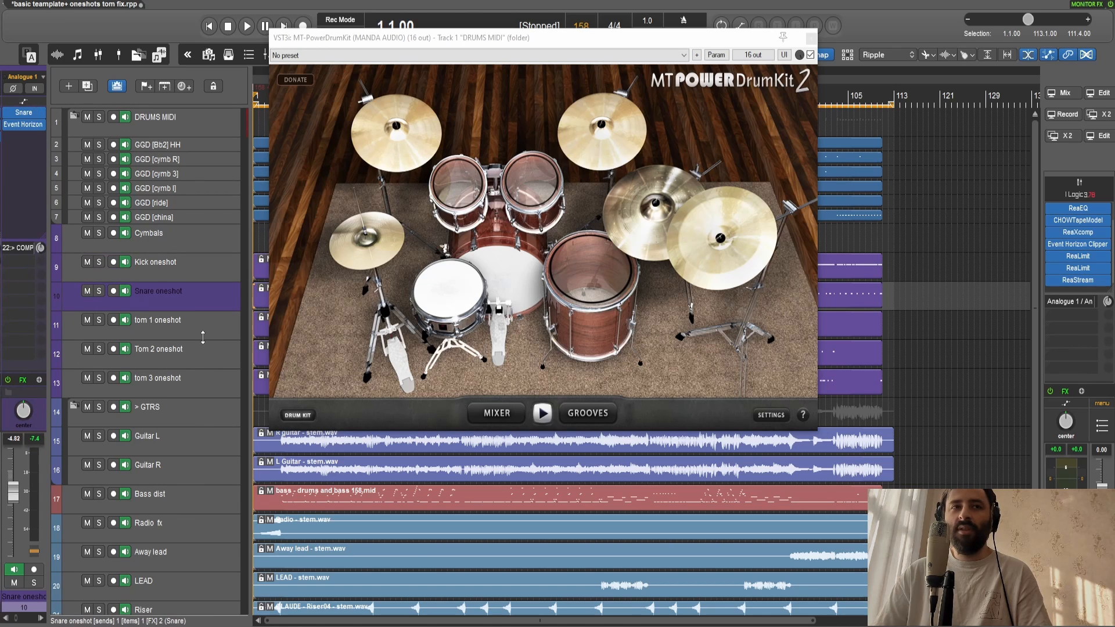
left_click(207, 364)
left_click(196, 266)
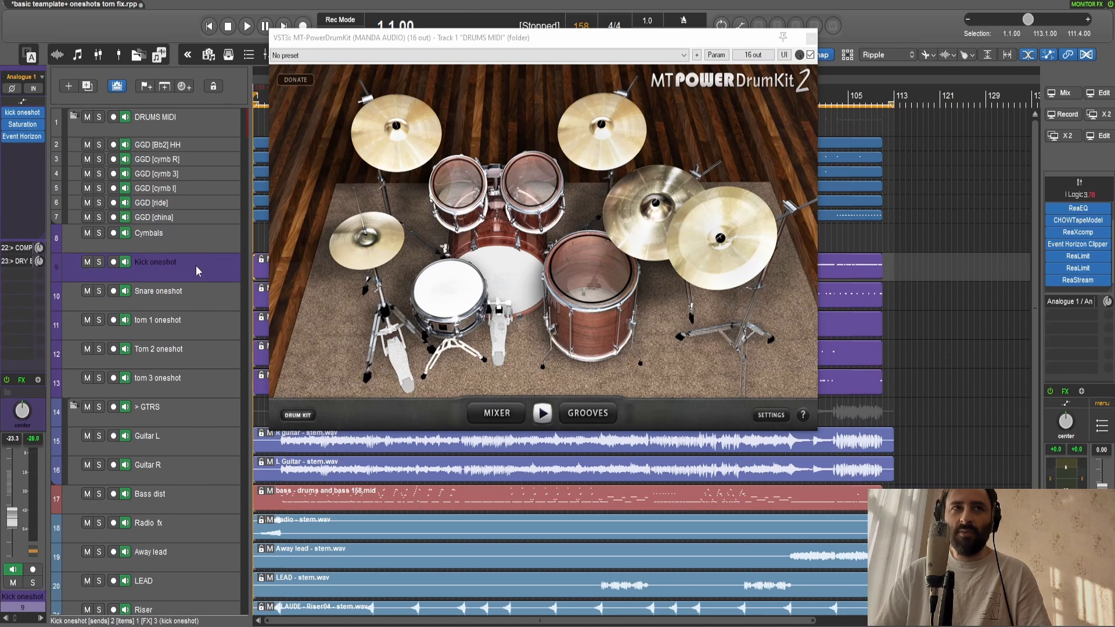
left_click(193, 144)
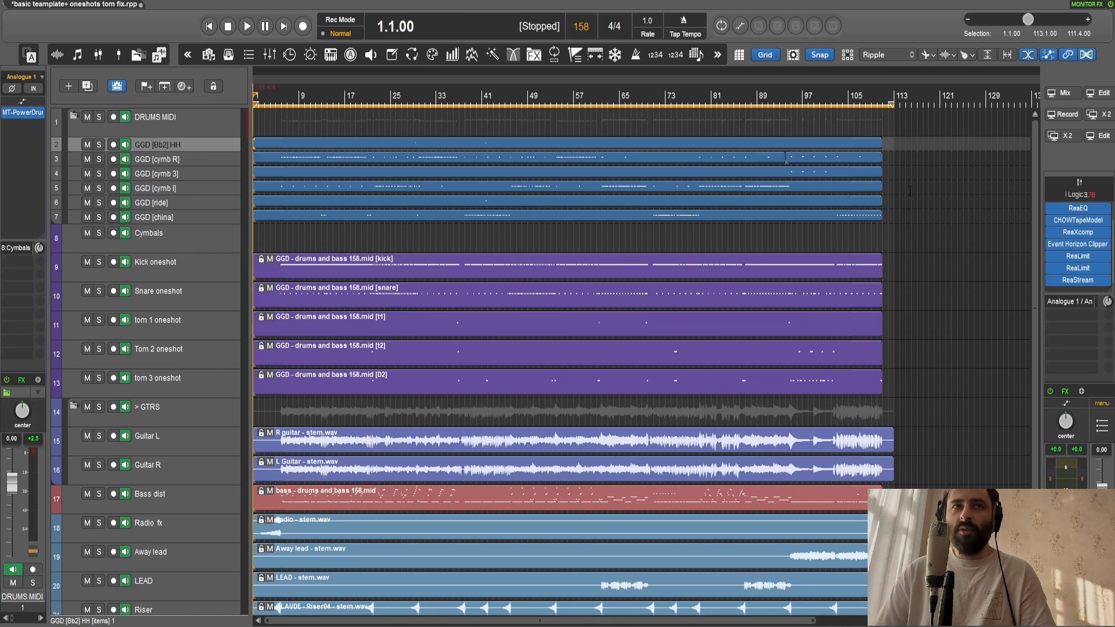
- Reopen MT-PowerDrumKit on the DRUMS MIDI track, audition both crash cymbals and close the plugin window
left_click(192, 126)
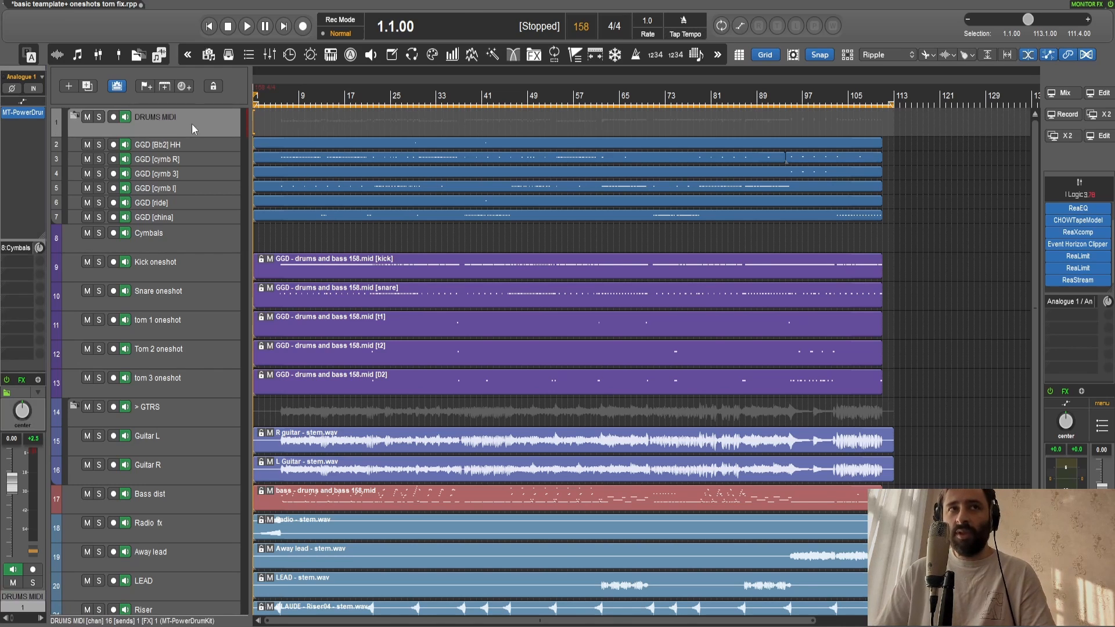
left_click(25, 116)
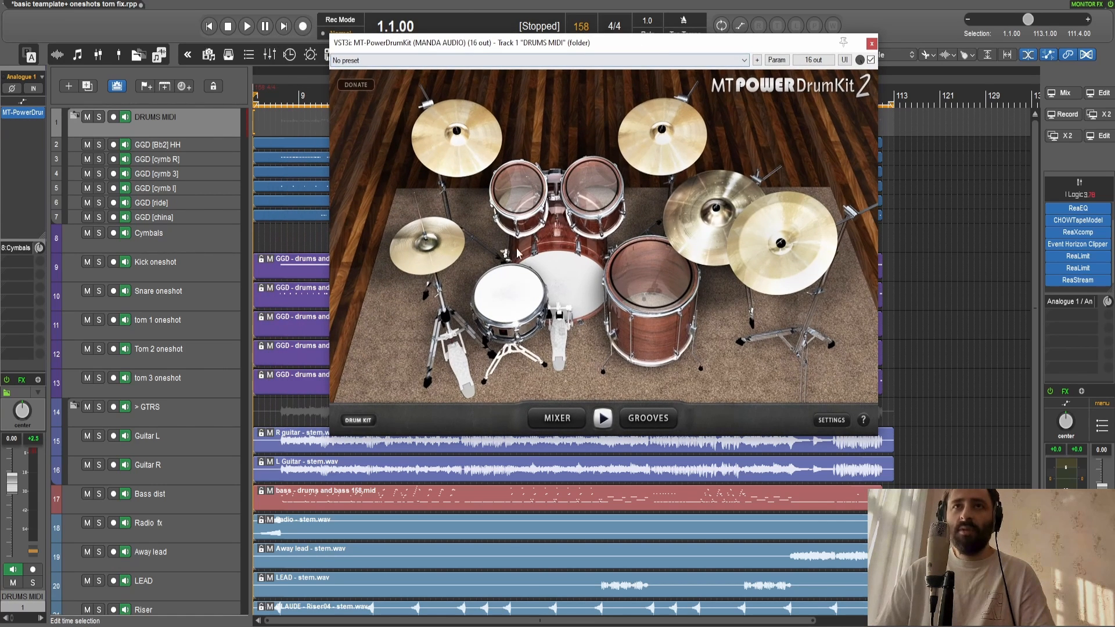
left_click(469, 136)
left_click(666, 131)
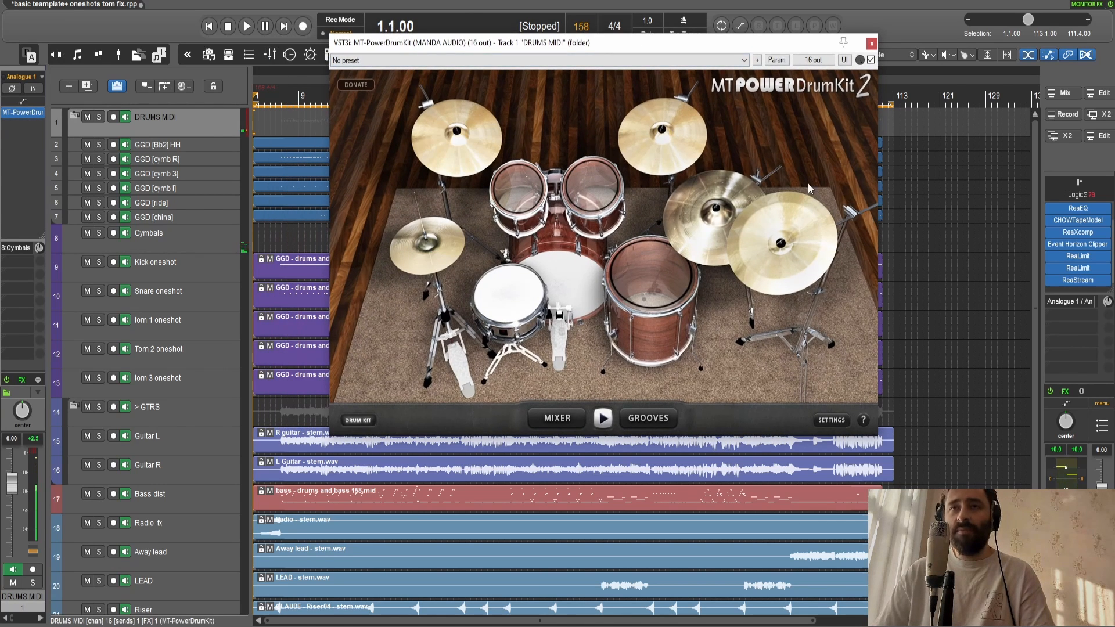
left_click(871, 44)
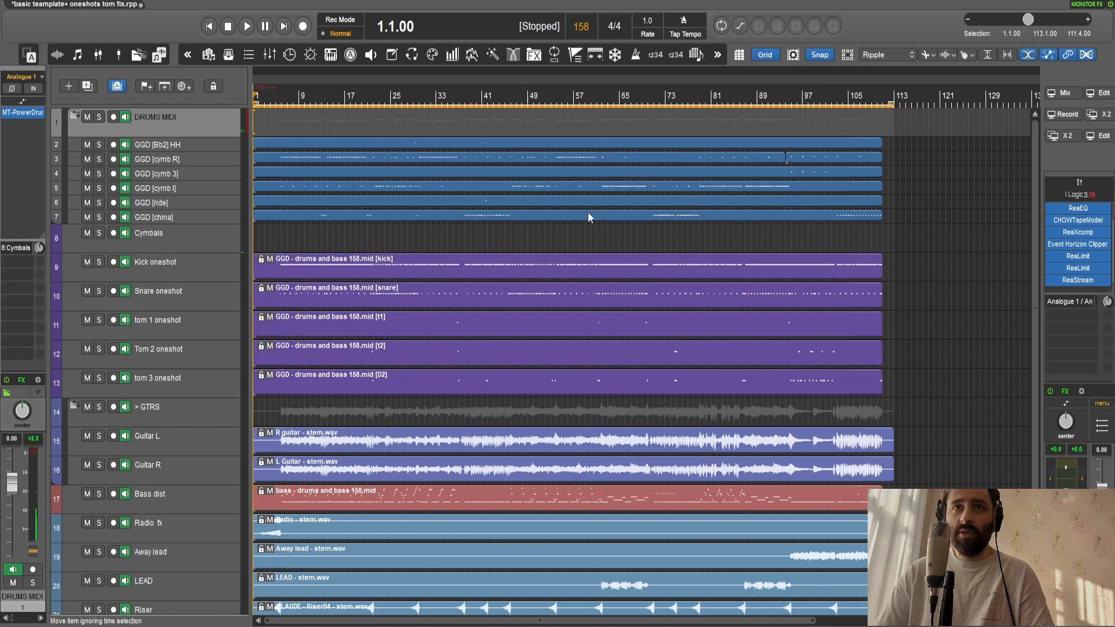
- Review the GGD cymbal tracks and examine the GGD [cymb R] notes in an enlarged MIDI editor
left_click(214, 218)
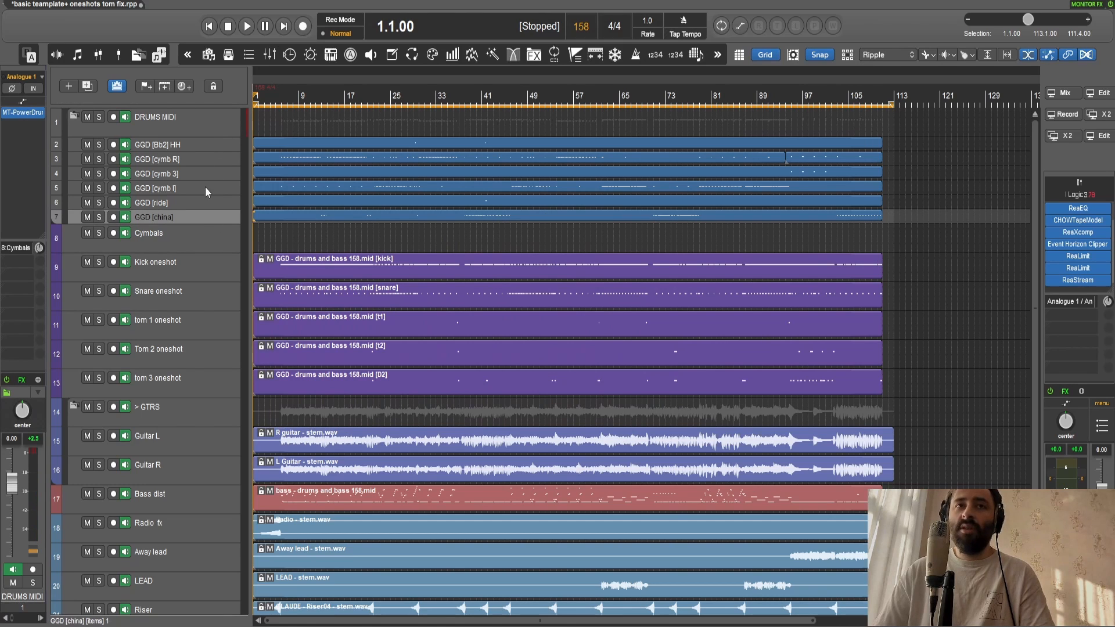
left_click(206, 144)
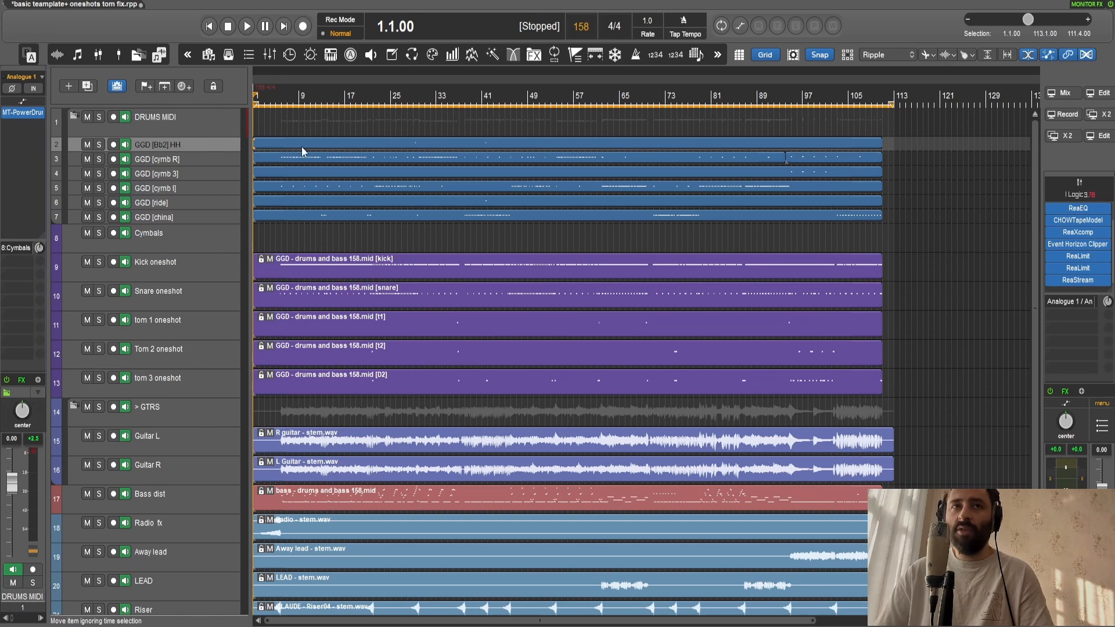
double_click(266, 157)
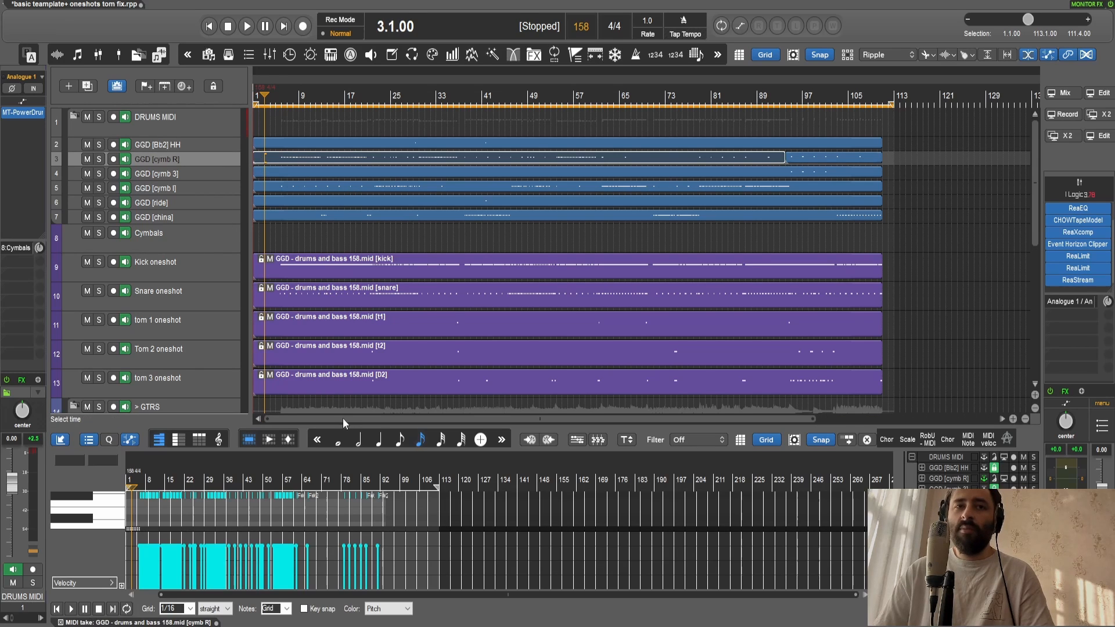
left_click_drag(342, 422, 342, 177)
scroll(194, 332, "up", 10)
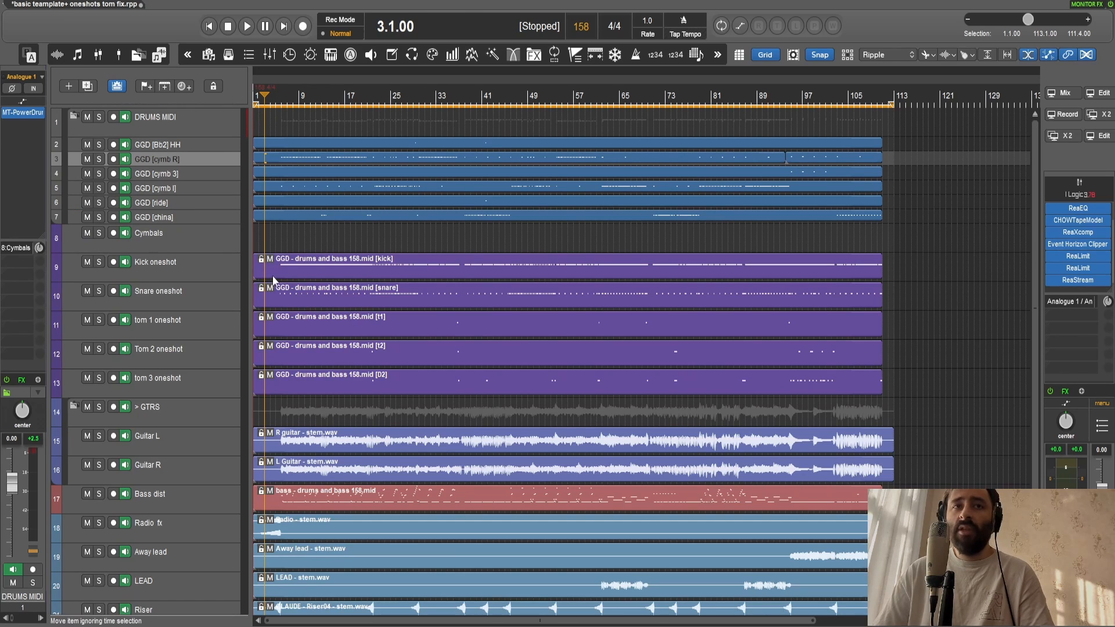
- Inspect the sample waveform in the Kick oneshot track's ReaSamplOmatic5000 sampler and close the plugin window
left_click(204, 118)
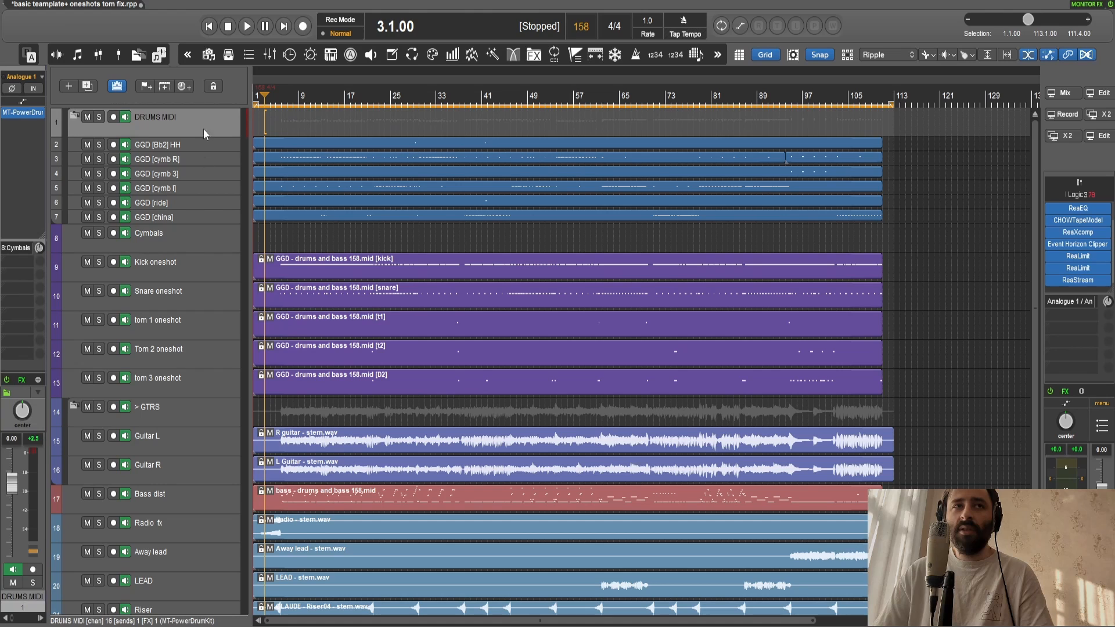
left_click(195, 239)
left_click(200, 263)
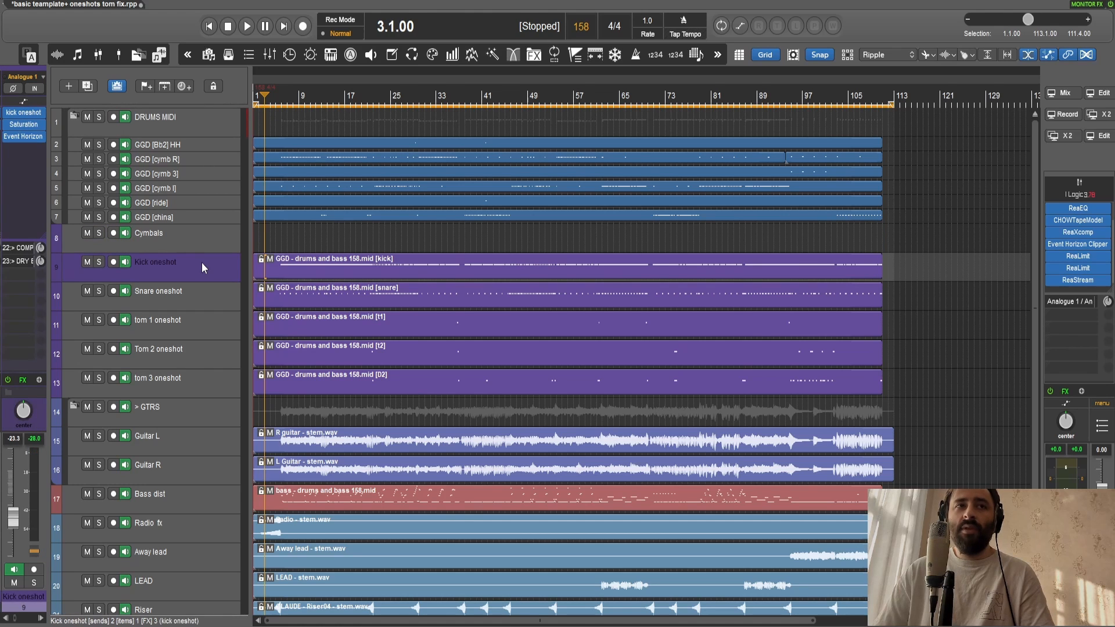
left_click(23, 113)
left_click_drag(238, 7, 502, 64)
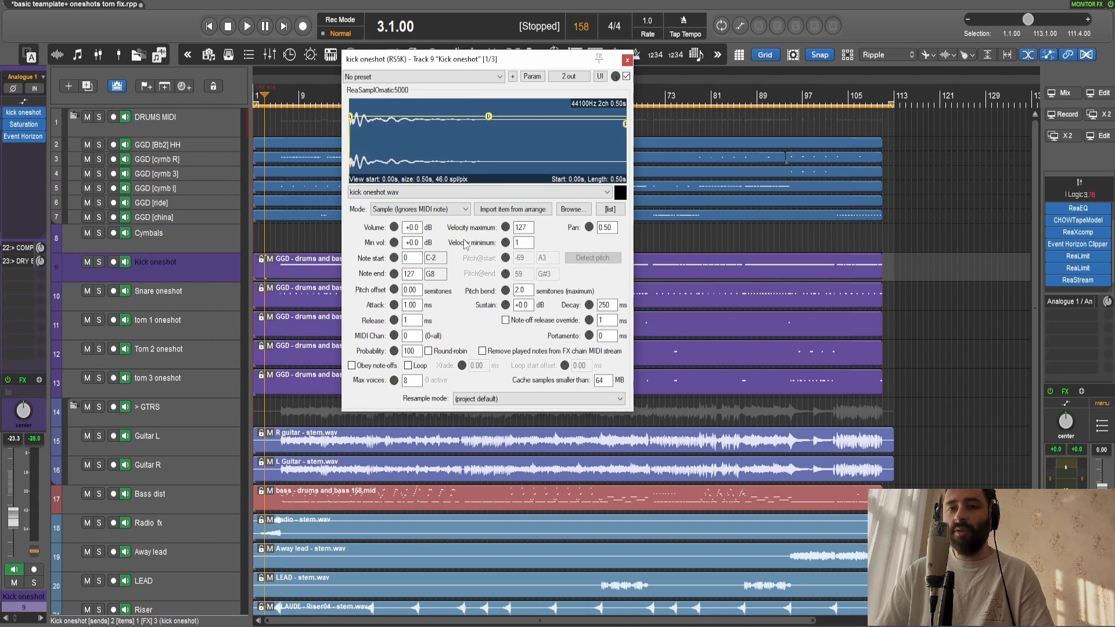
scroll(493, 161, "up", 1)
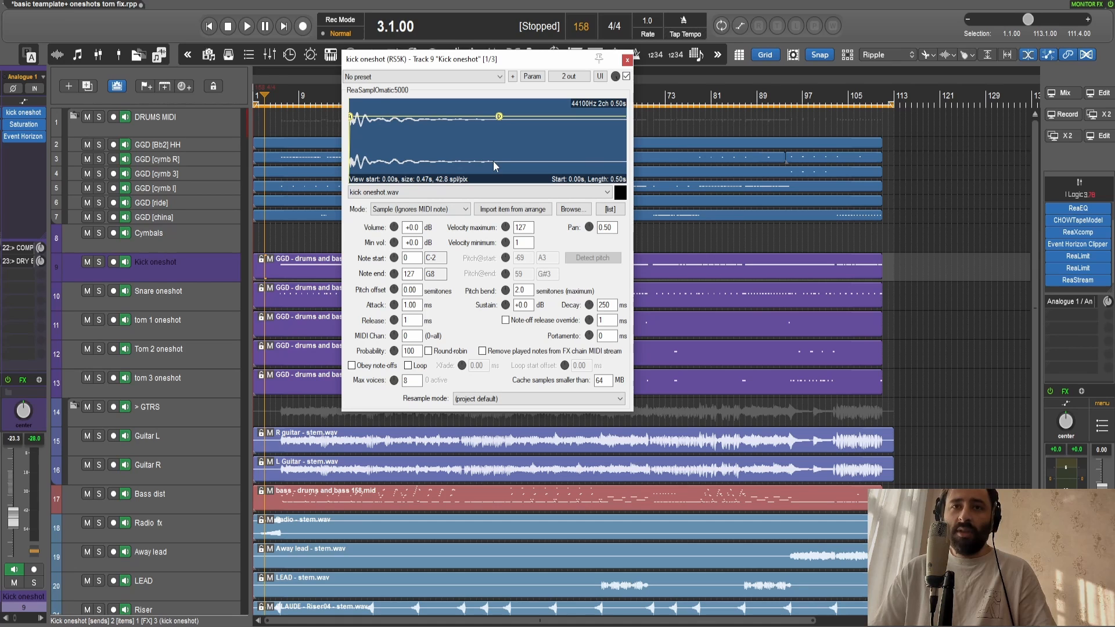
left_click(627, 60)
- Solo the Kick oneshot track and open its MIDI item in the editor with the cursor at bar 6
left_click(101, 261)
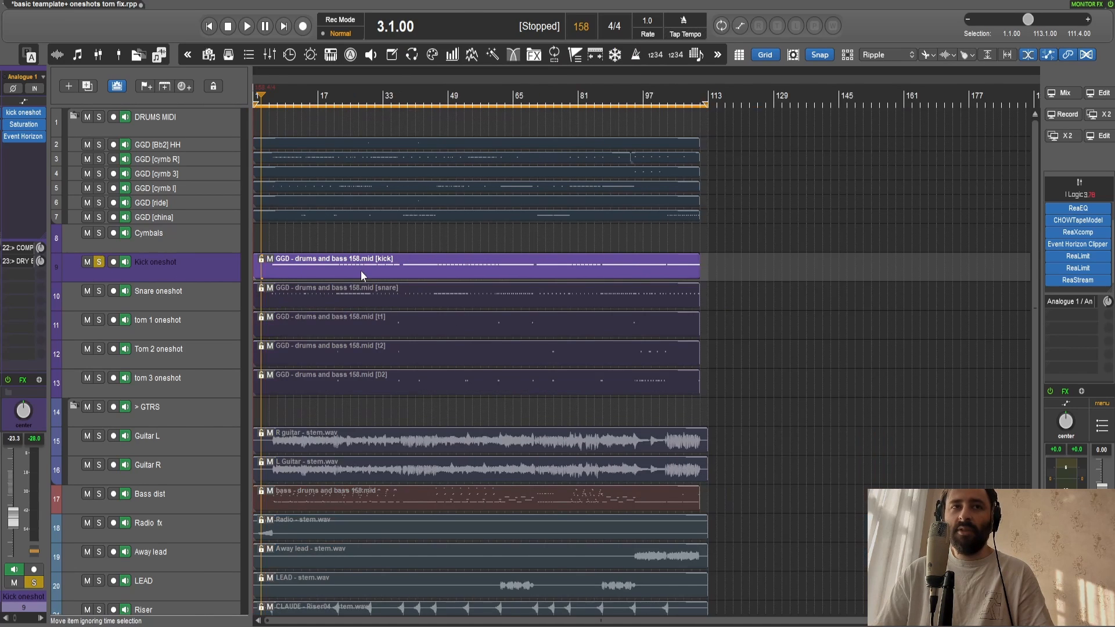
scroll(360, 270, "up", 5)
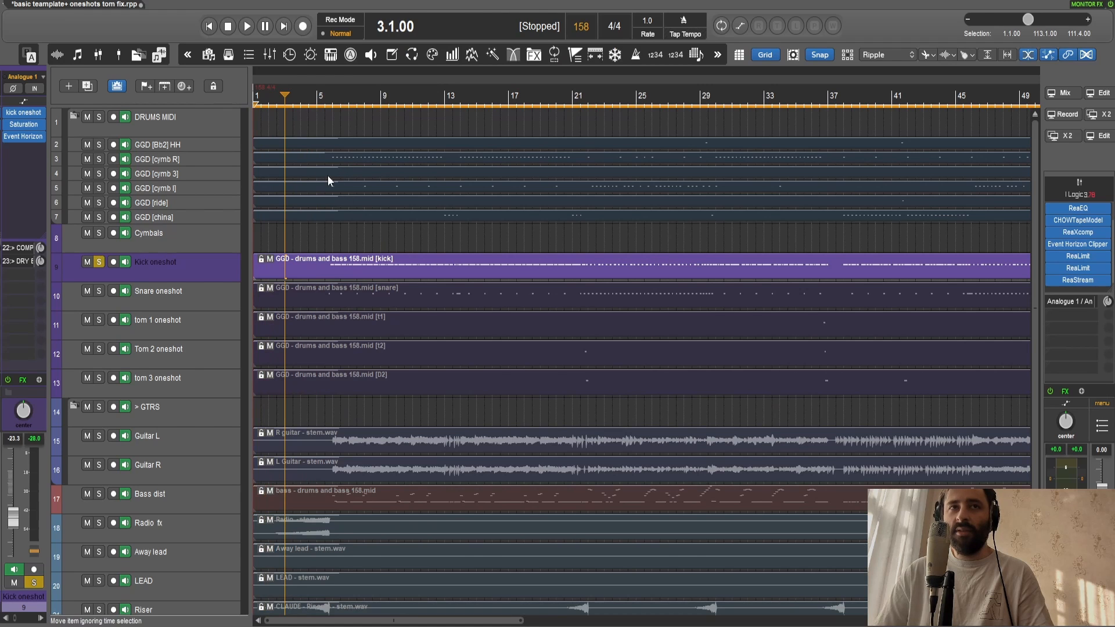
left_click(332, 239)
left_click(333, 273)
double_click(333, 273)
scroll(256, 381, "down", 2)
scroll(218, 394, "up", 7)
scroll(212, 395, "down", 4)
scroll(214, 397, "up", 6)
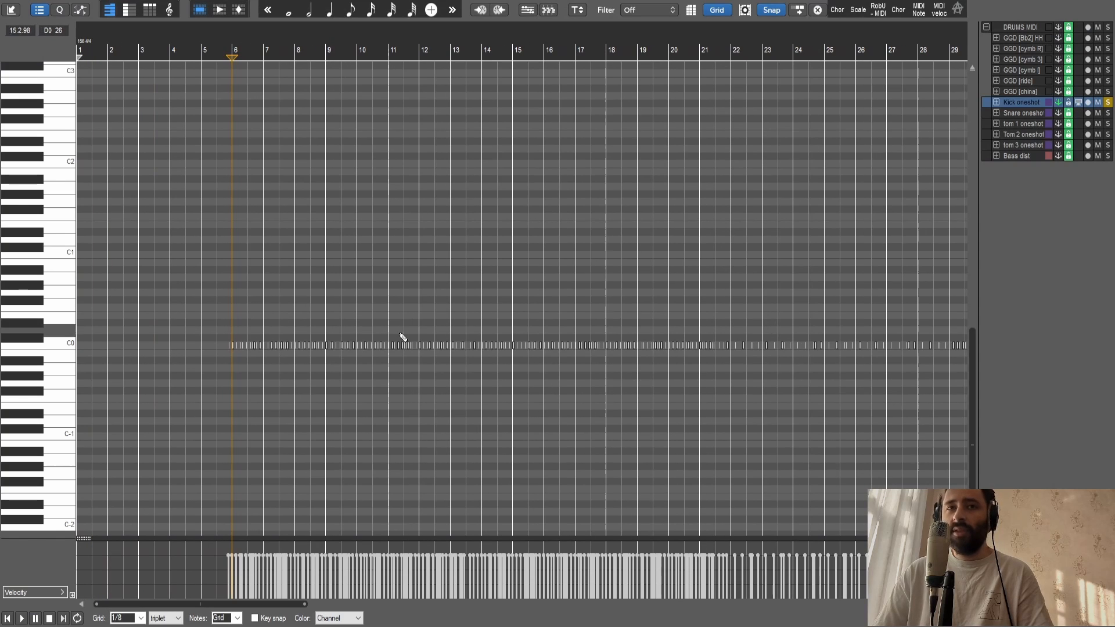
- Audition the soloed kick part from bar 6, then leave the MIDI editor and unsolo the Kick oneshot track
key("space")
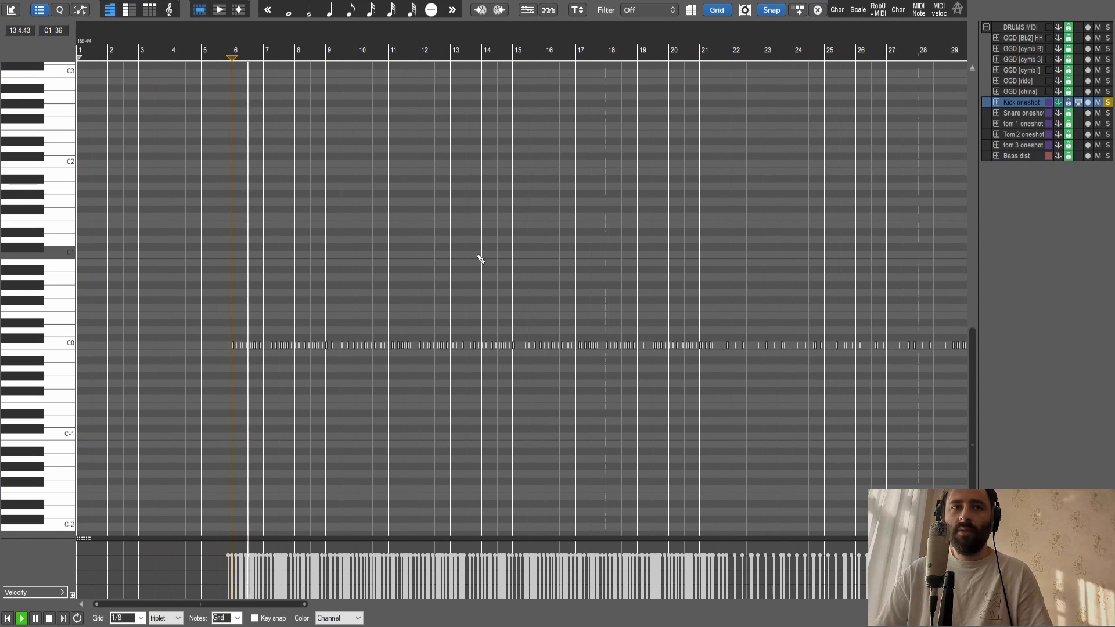
key("space")
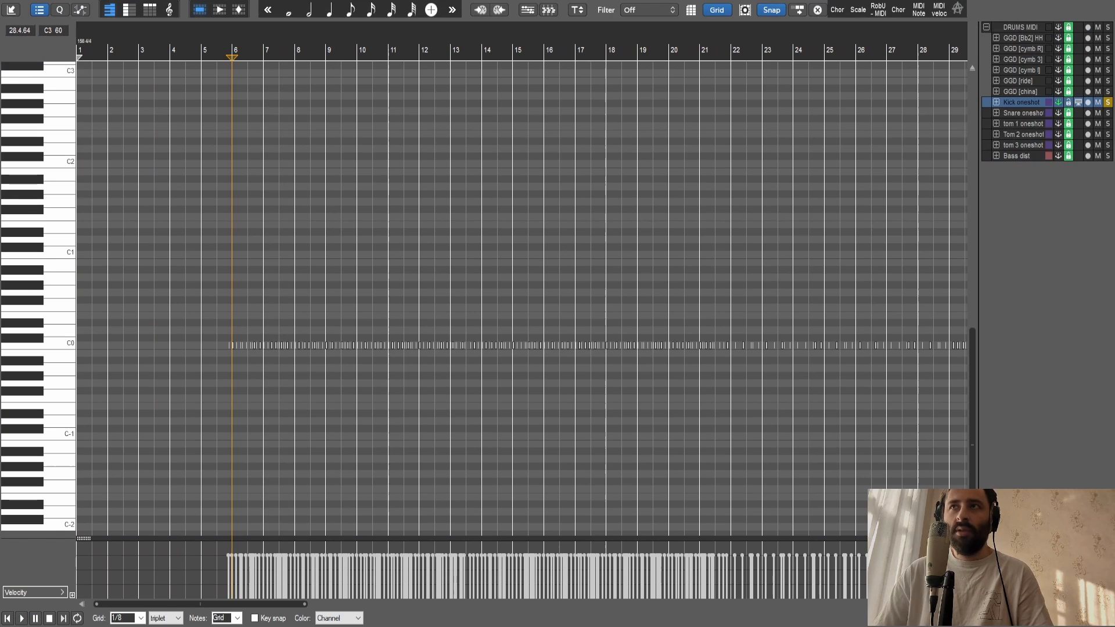
key("Escape")
left_click(99, 263)
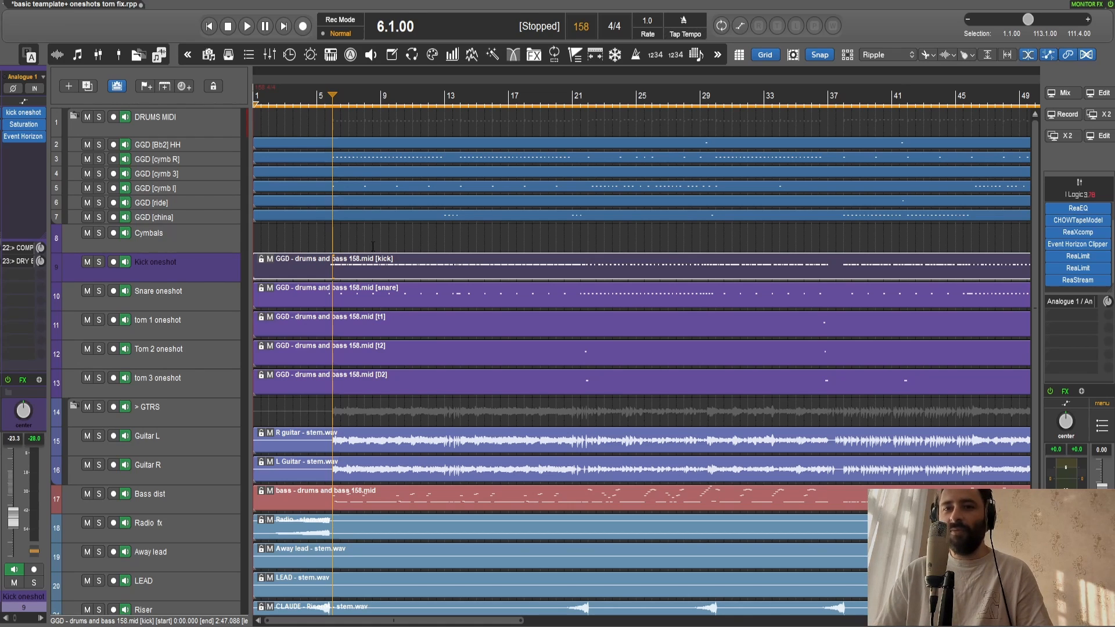
left_click(429, 239)
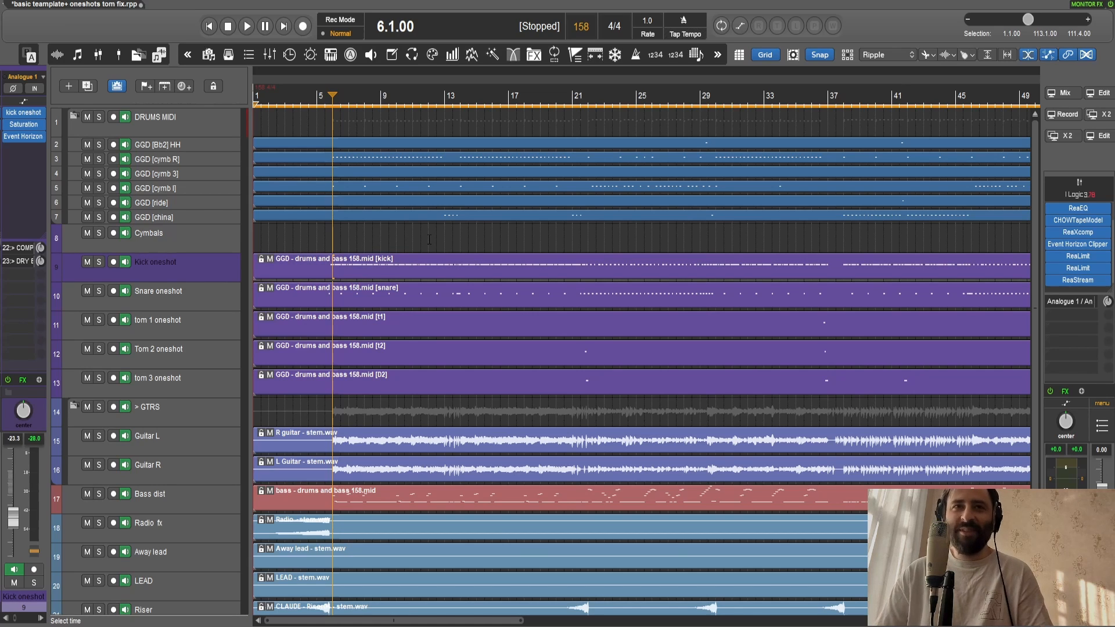
- Review the Snare, tom 1, Tom 2, tom 3, Kick and Cymbals tracks by selecting each one in turn
left_click(187, 295)
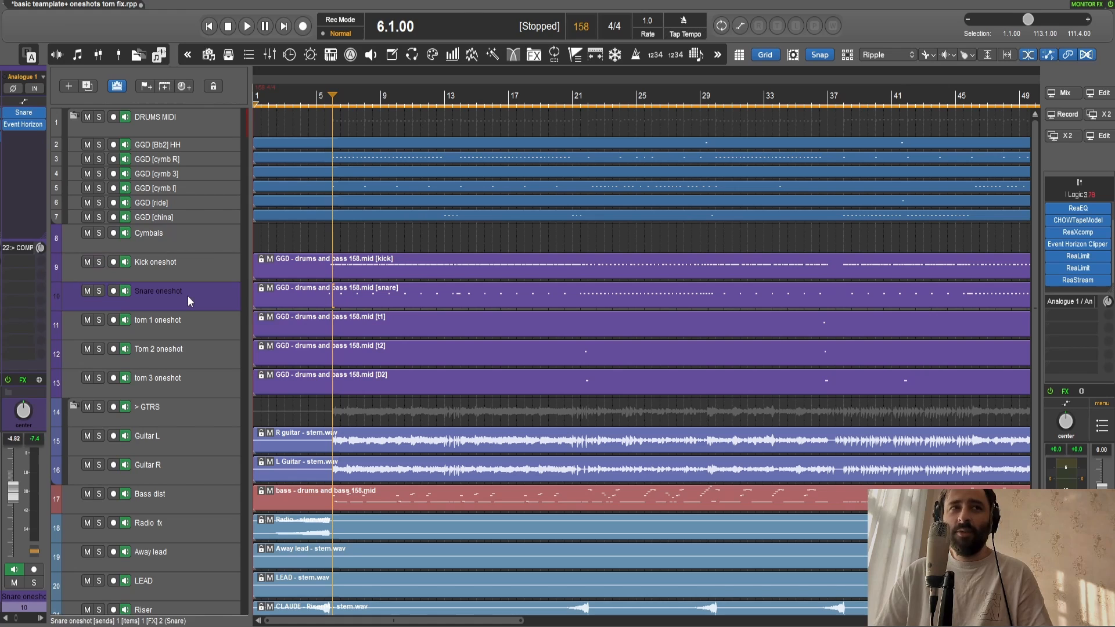
left_click(192, 323)
left_click(194, 349)
left_click(192, 384)
left_click(192, 267)
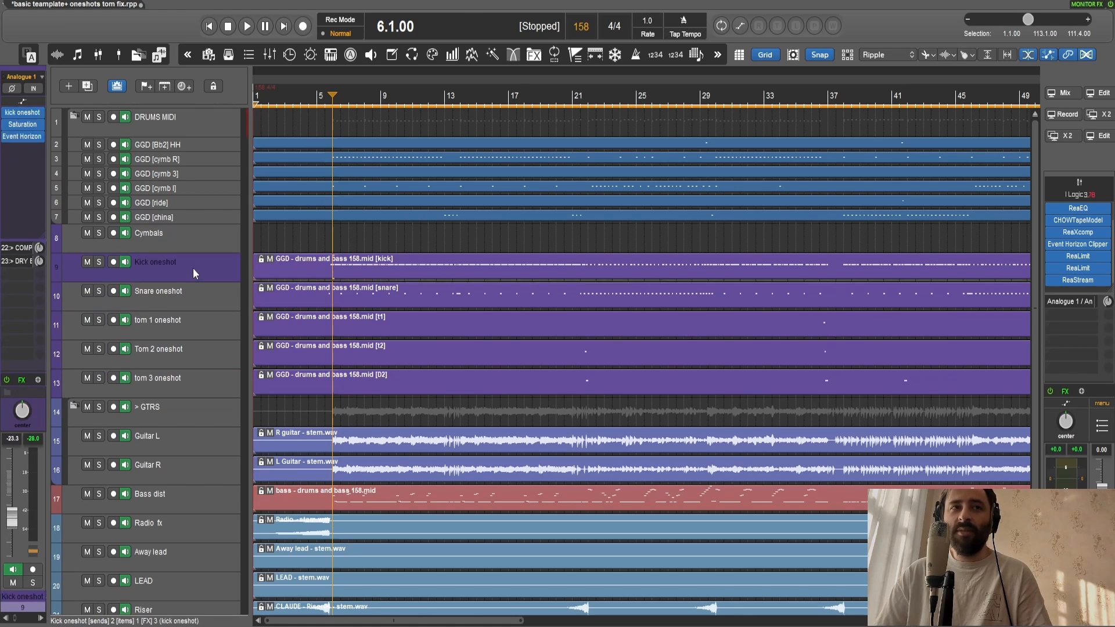
key("Up")
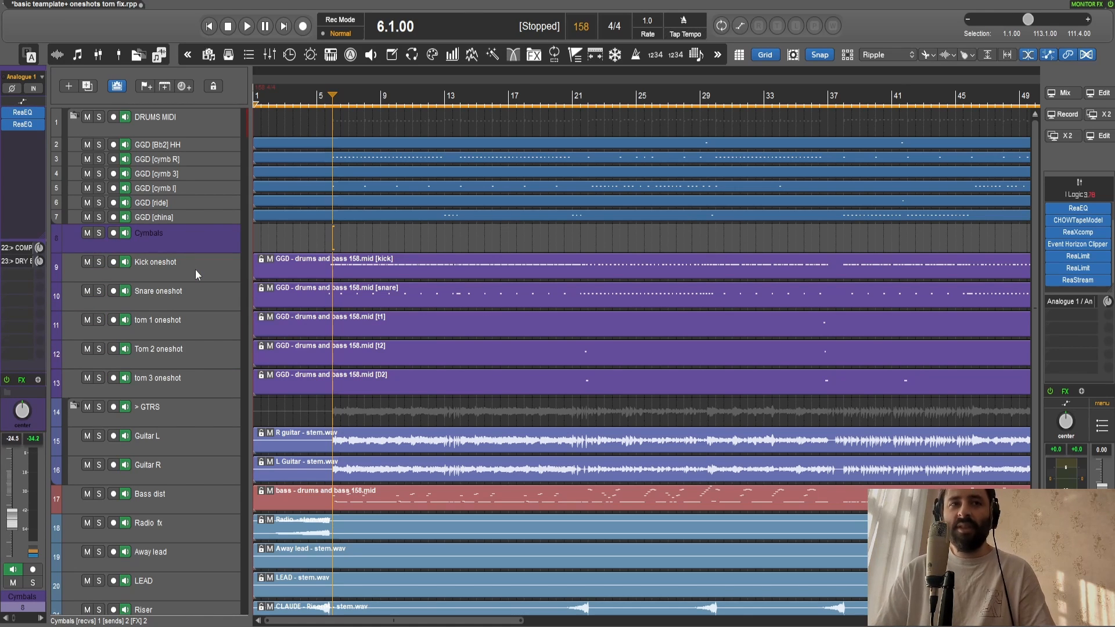
- Review the COMP BUS and DRY BUS tracks at the end of the track list by selecting them alternately
scroll(195, 270, "down", 4)
left_click(192, 536)
left_click(191, 555)
left_click(193, 530)
left_click(194, 562)
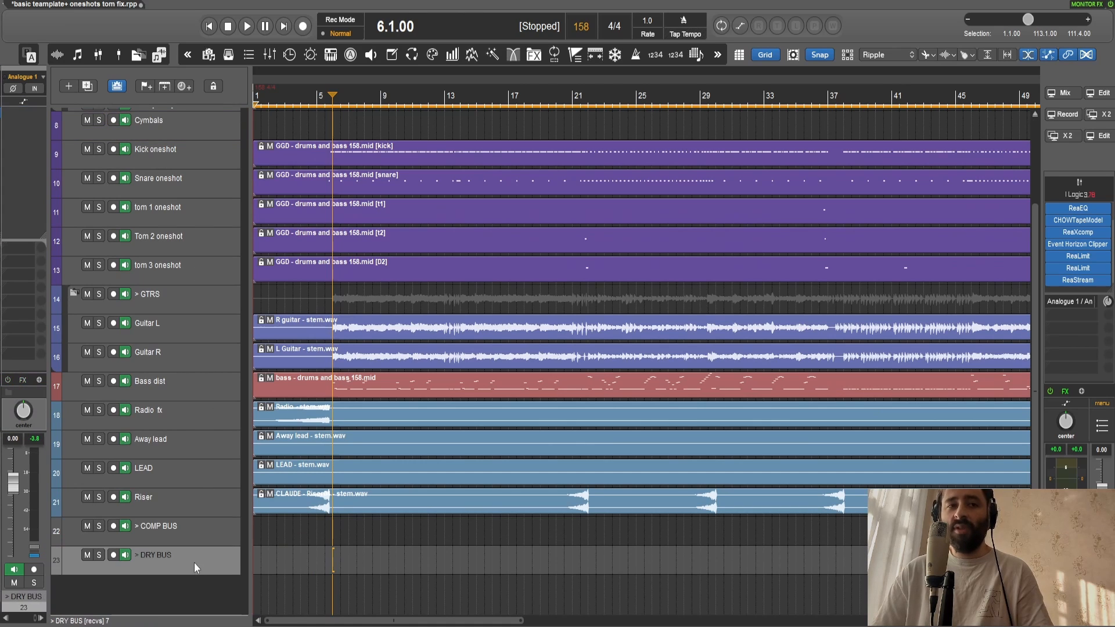
- Solo the DRY BUS track, check which tracks feed it and play its mix from bar 6
left_click(98, 558)
scroll(365, 485, "up", 3)
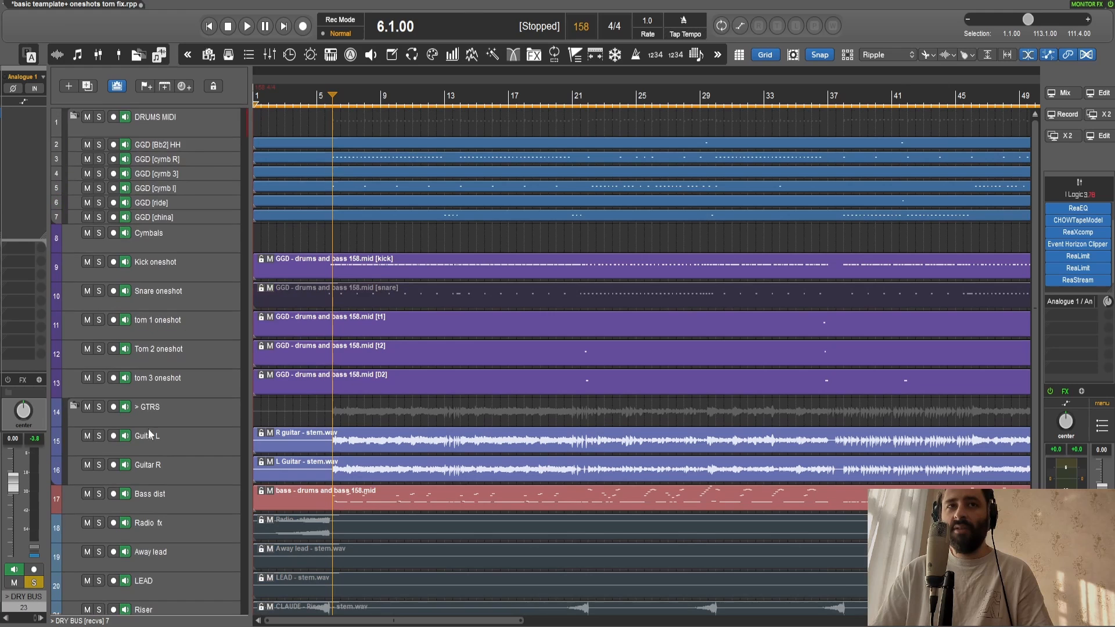
scroll(194, 456, "down", 3)
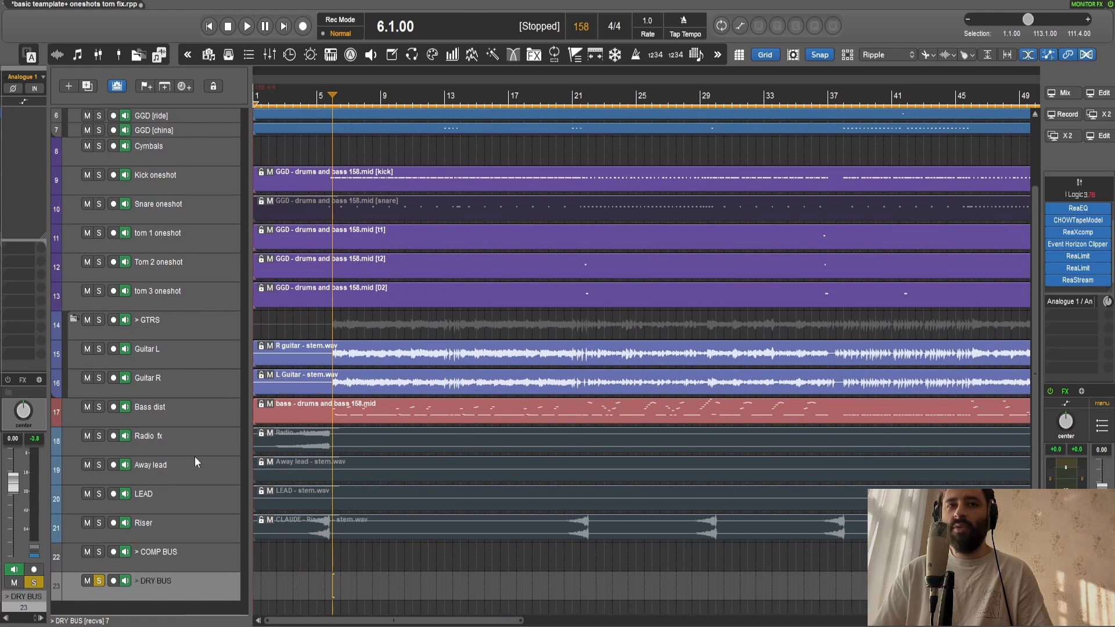
key("space")
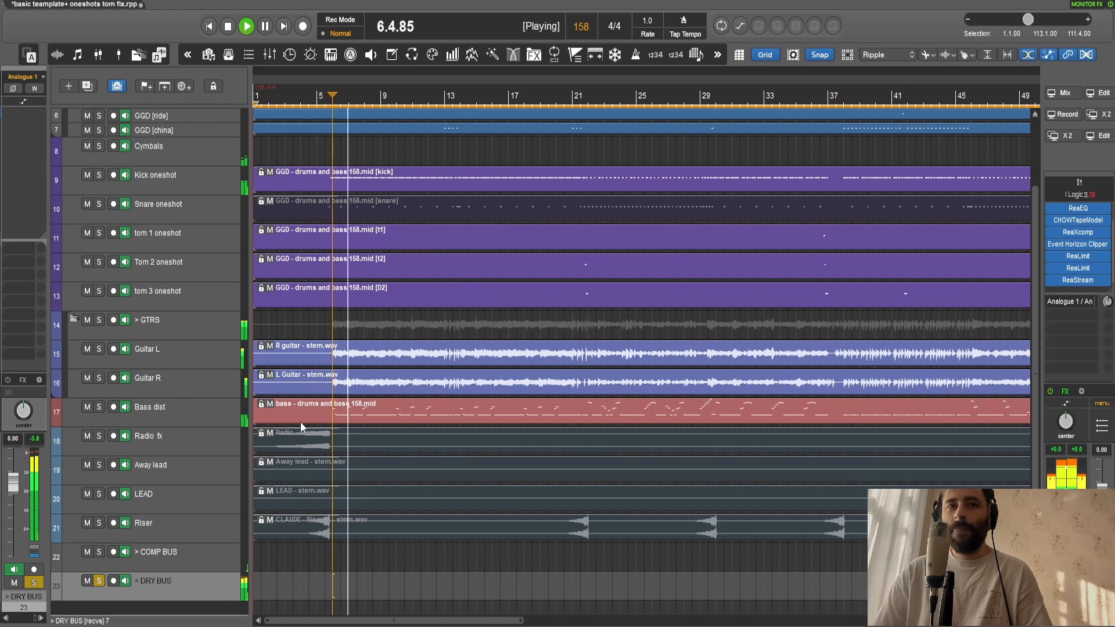
key("space")
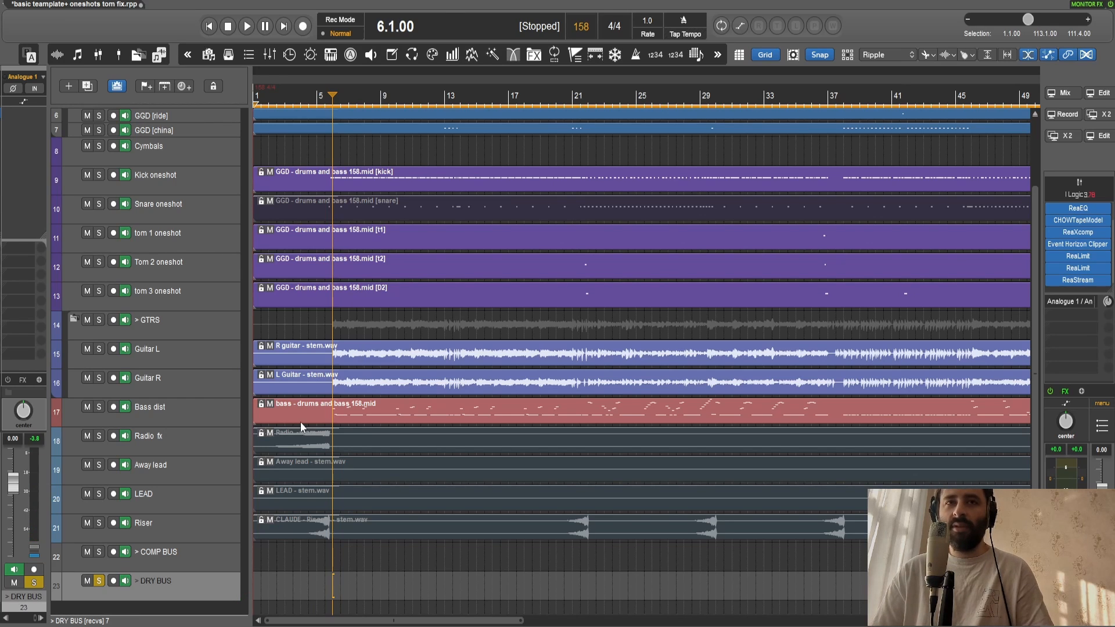
- Solo the COMP BUS track, play its mix from bar 6 and unsolo it
left_click(93, 555)
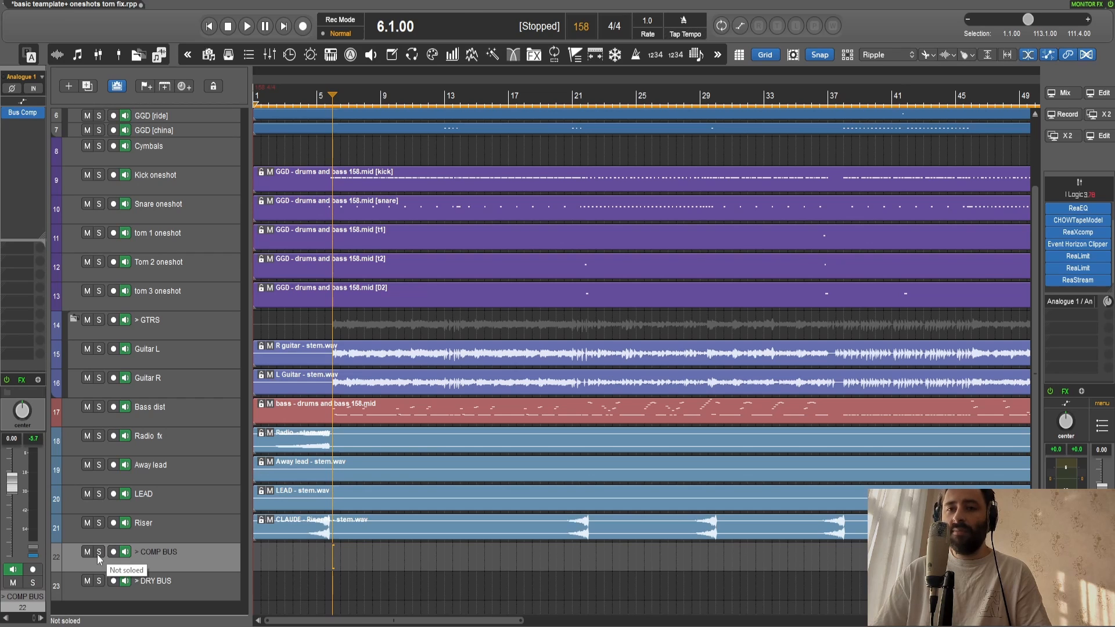
left_click(98, 553)
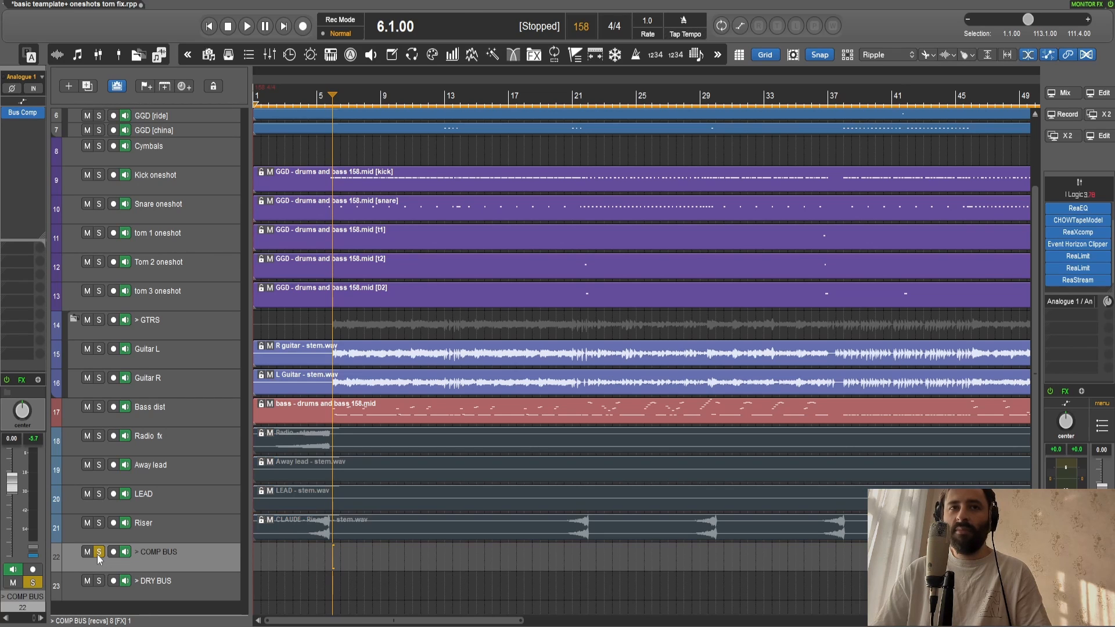
key("space")
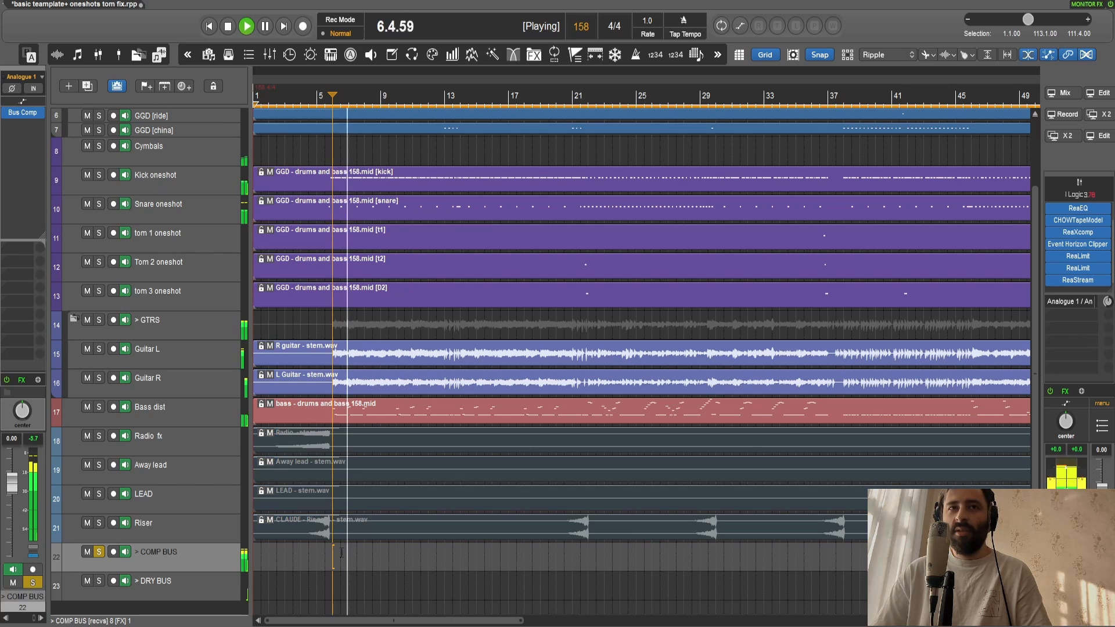
key("space")
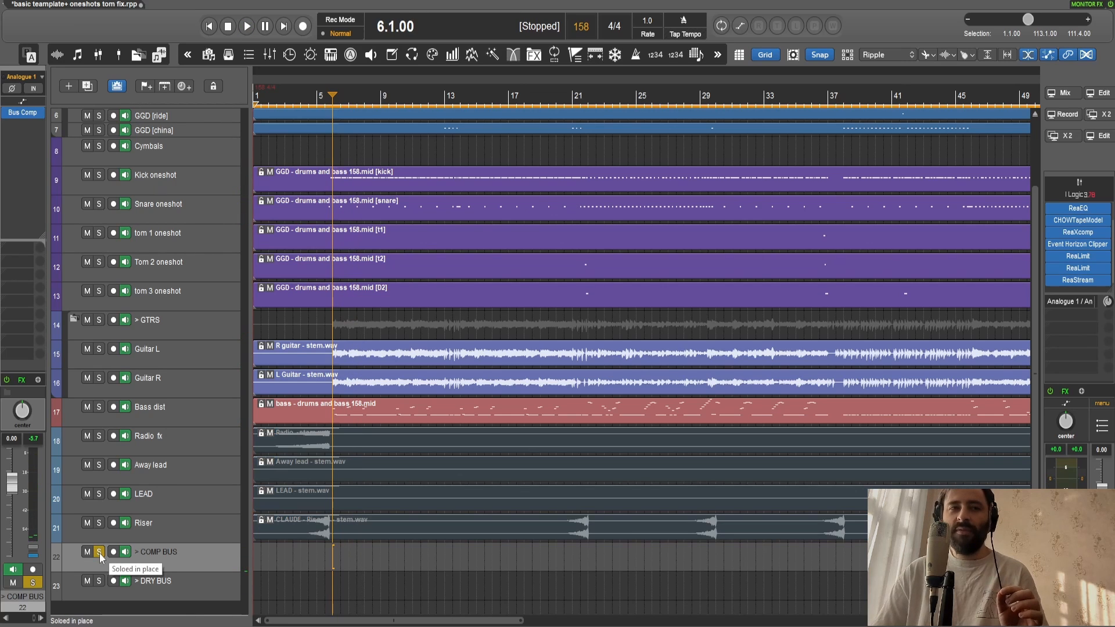
left_click(100, 553)
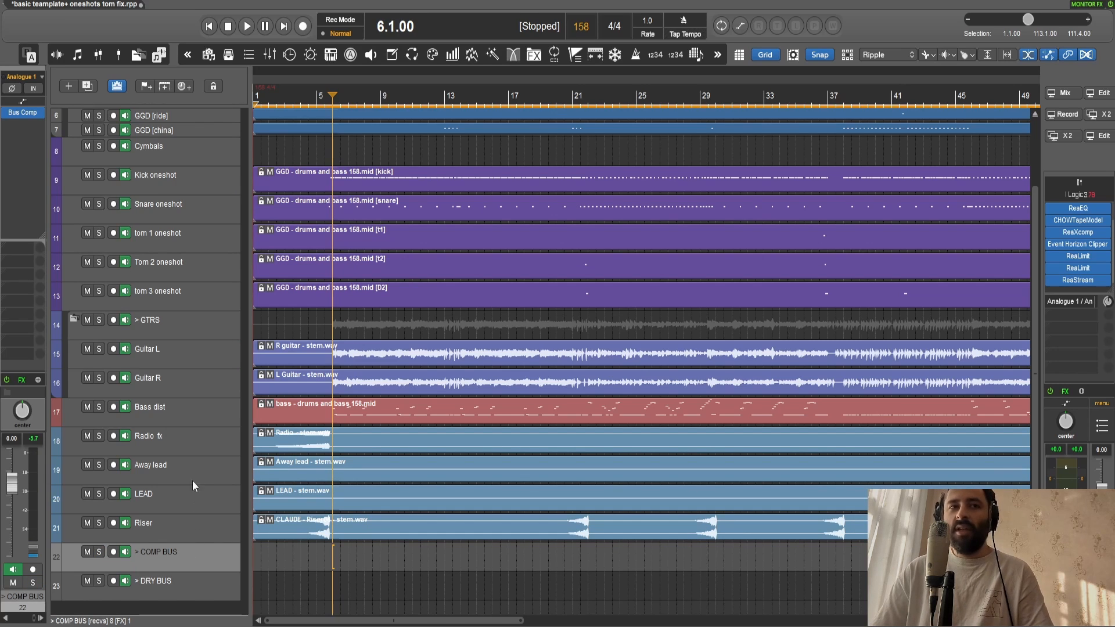
- Inspect the TSE 808, Emissary and NadIR plugins on the Guitar L track and close their windows
left_click(169, 347)
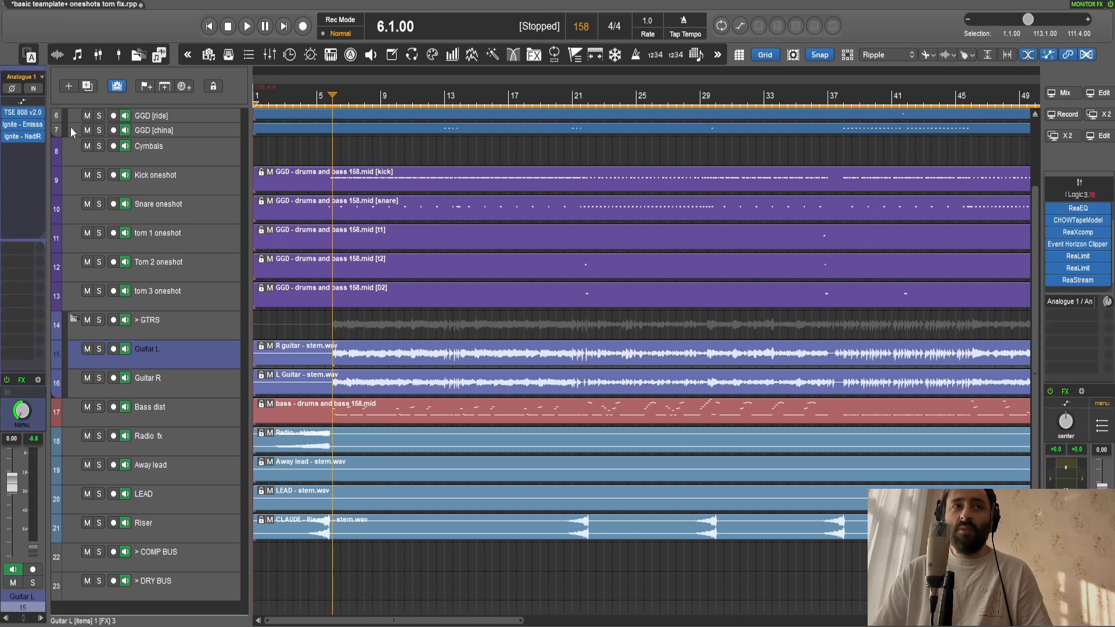
left_click(36, 114)
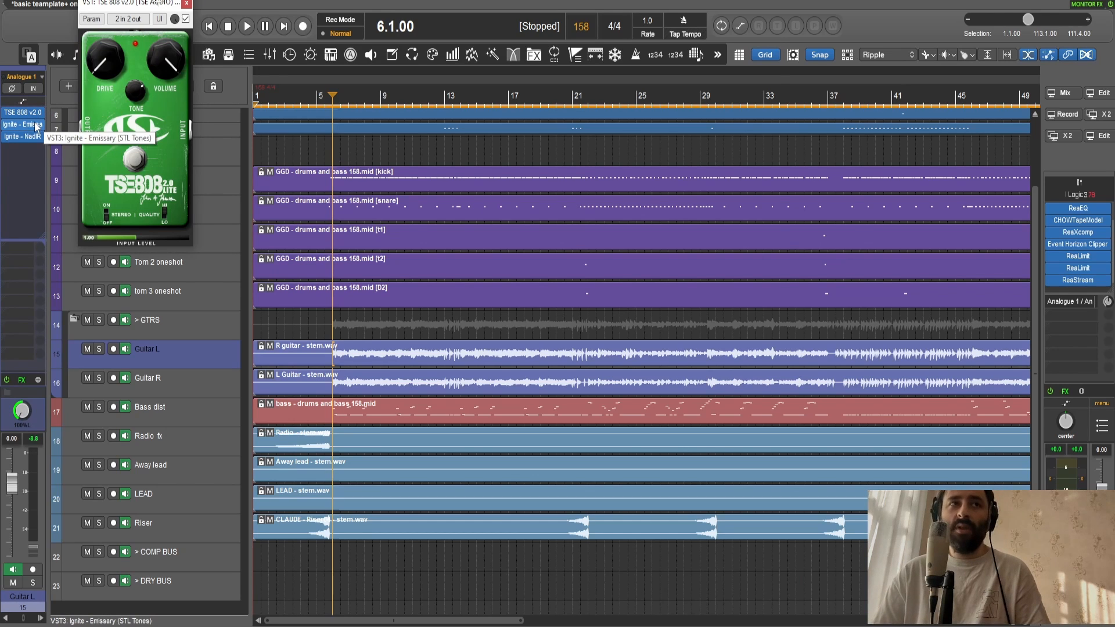
left_click(36, 125)
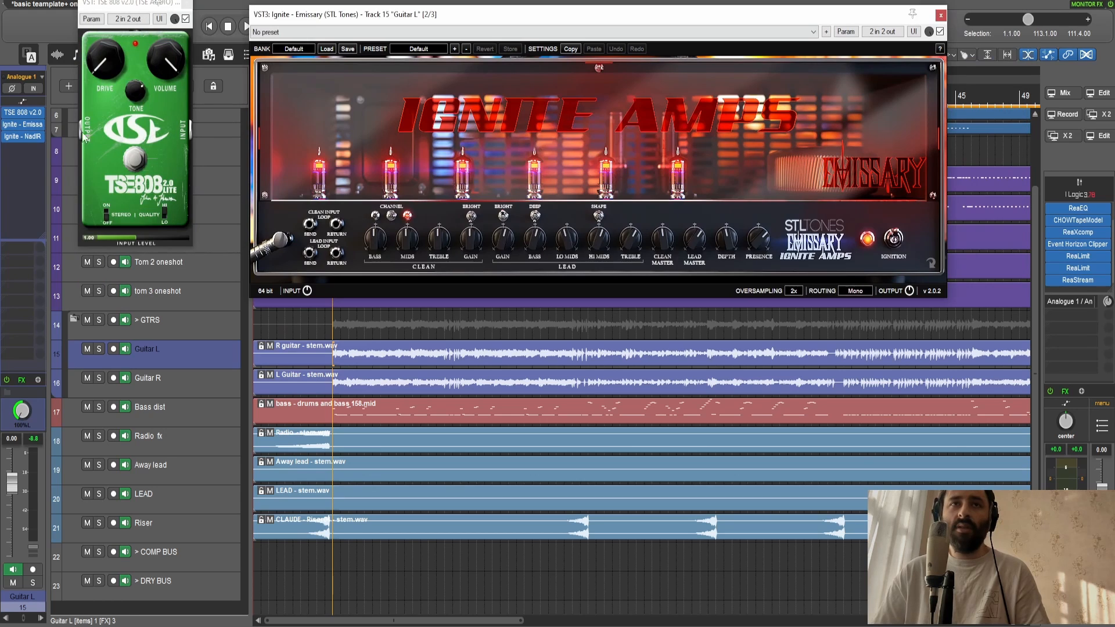
left_click(24, 137)
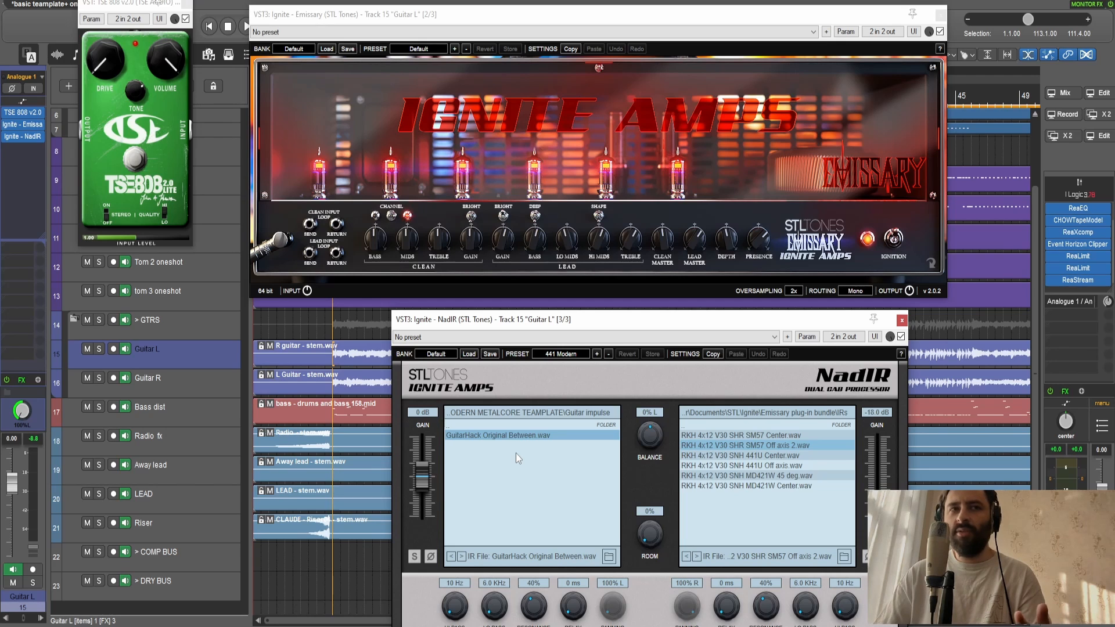
left_click(902, 320)
left_click(940, 16)
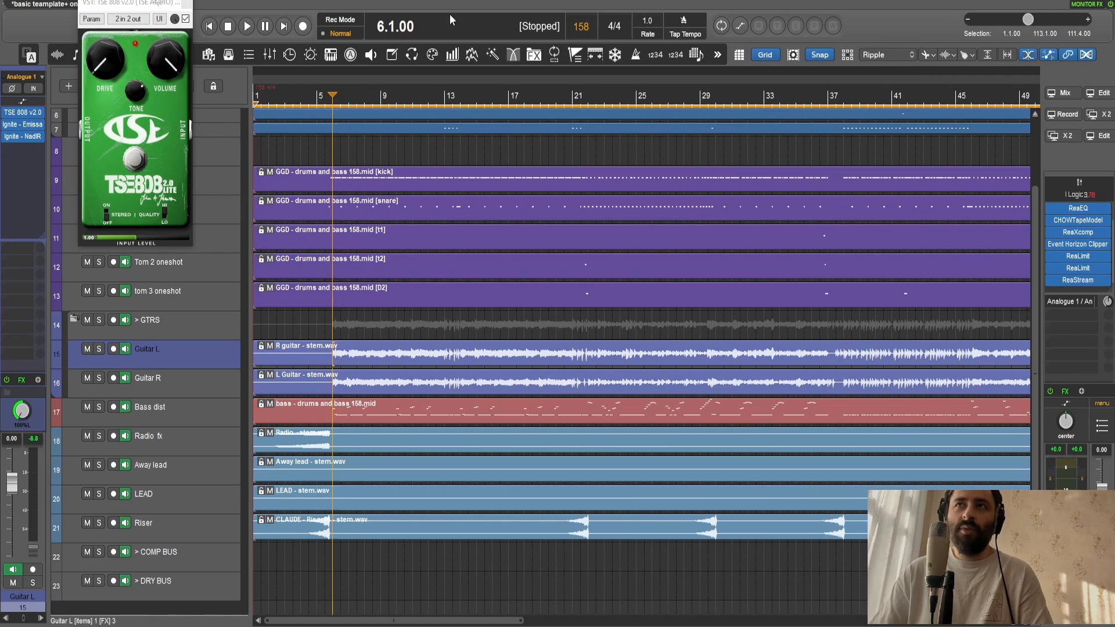
left_click(187, 3)
- Compare the TSE 808 settings of the Guitar R and Guitar L tracks side by side, closing the windows when done
left_click(179, 385)
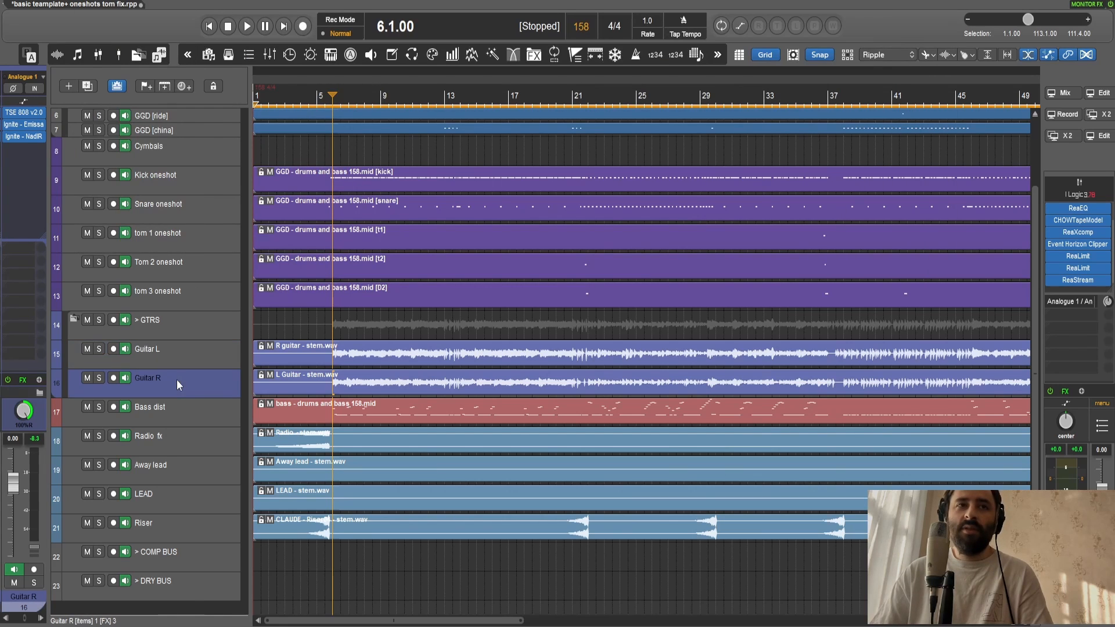
left_click(23, 112)
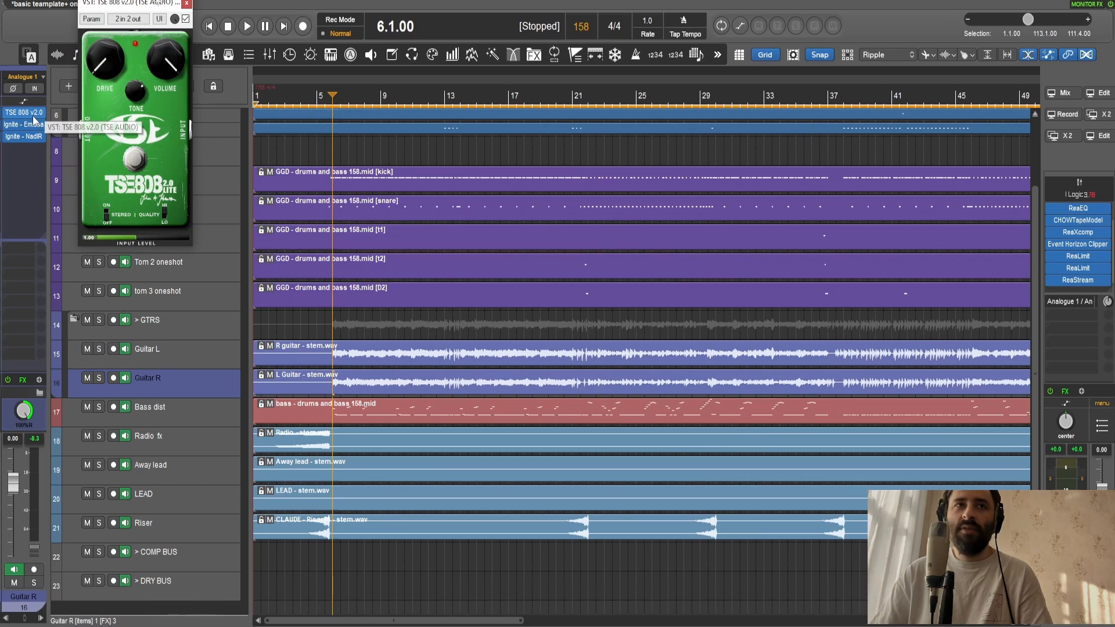
left_click(145, 347)
left_click(23, 112)
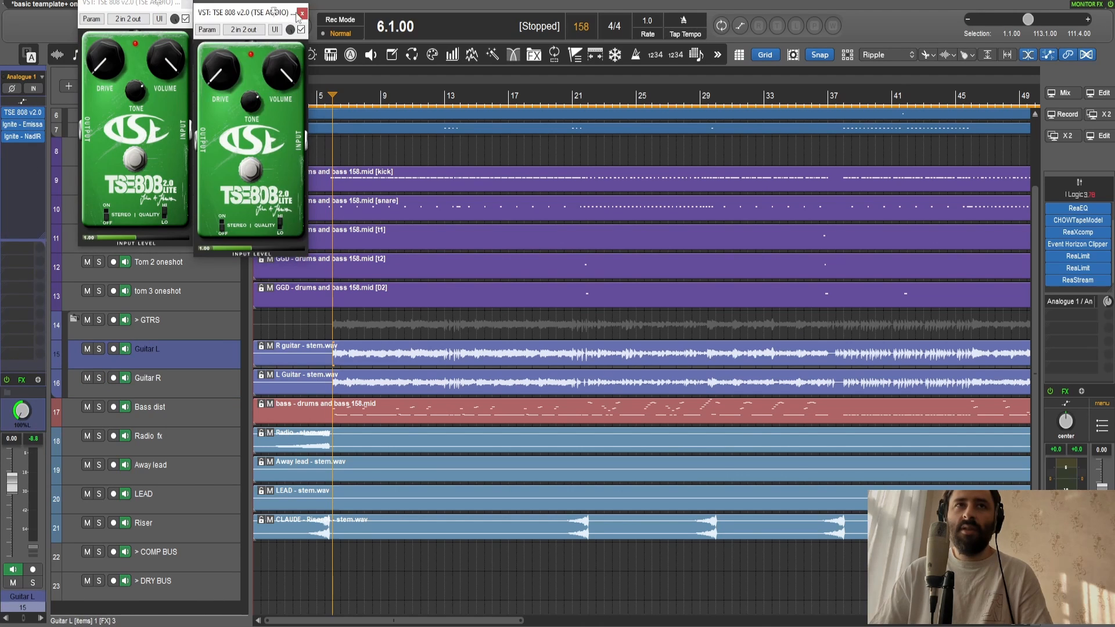
left_click(302, 13)
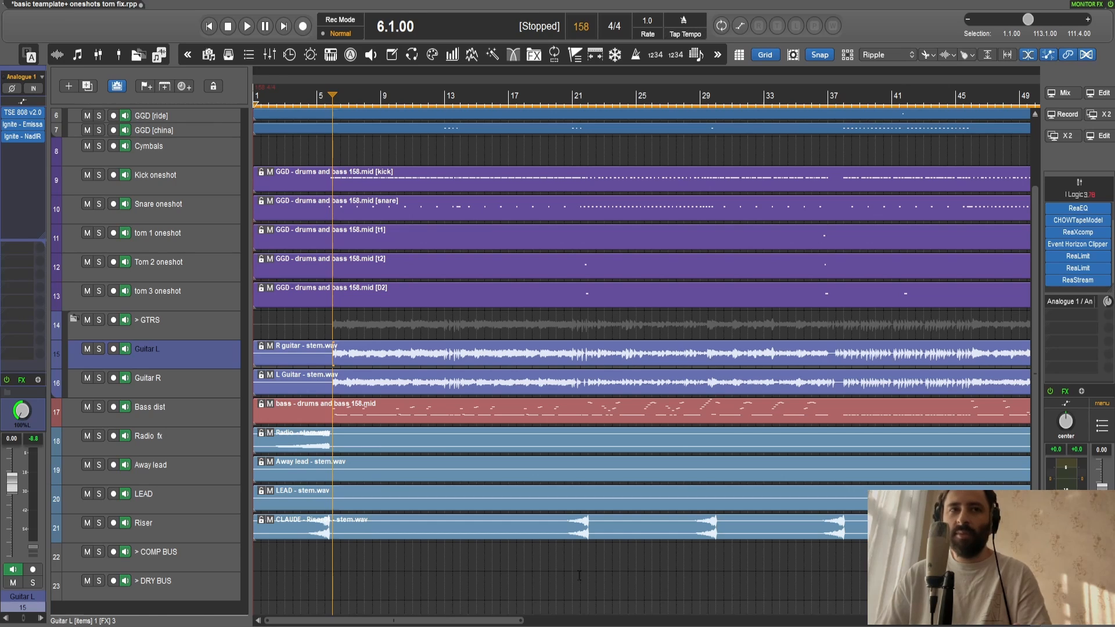
- Solo the Bass dist track, check its 4Front Bass Module instrument and play the bass part from bar 6
left_click(149, 412)
left_click(99, 407)
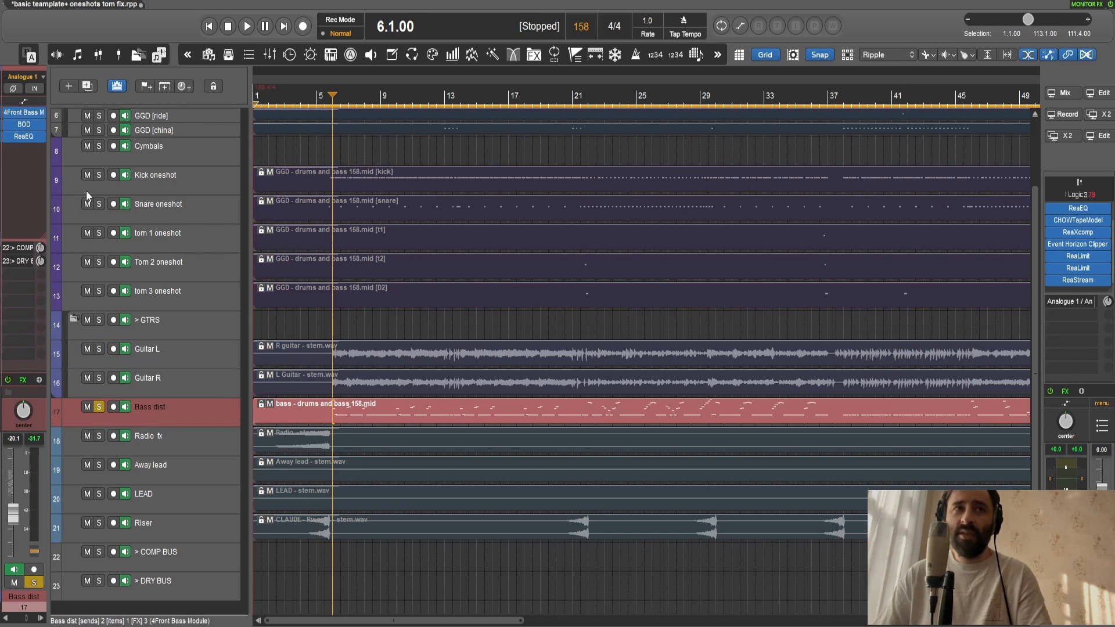
left_click(34, 110)
left_click_drag(205, 8, 290, 75)
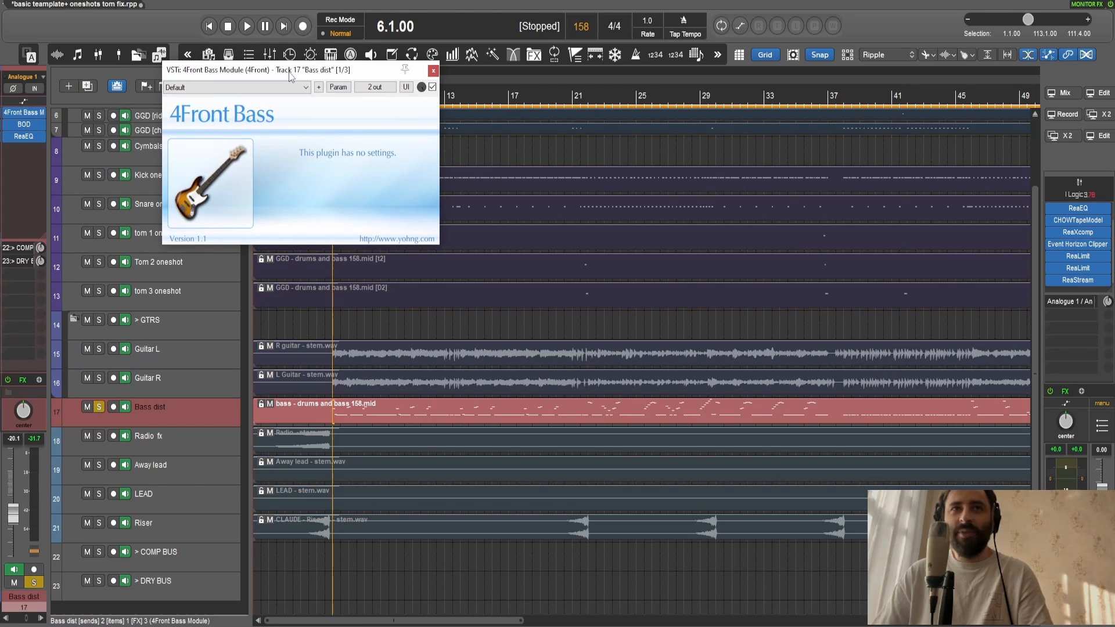
left_click(433, 72)
key("space")
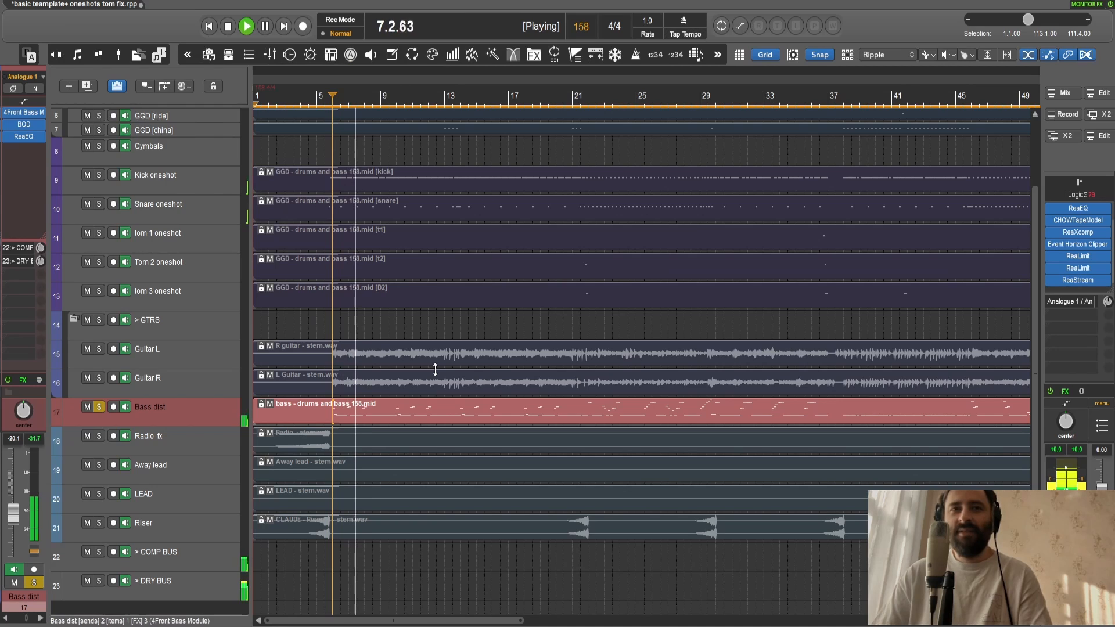
key("space")
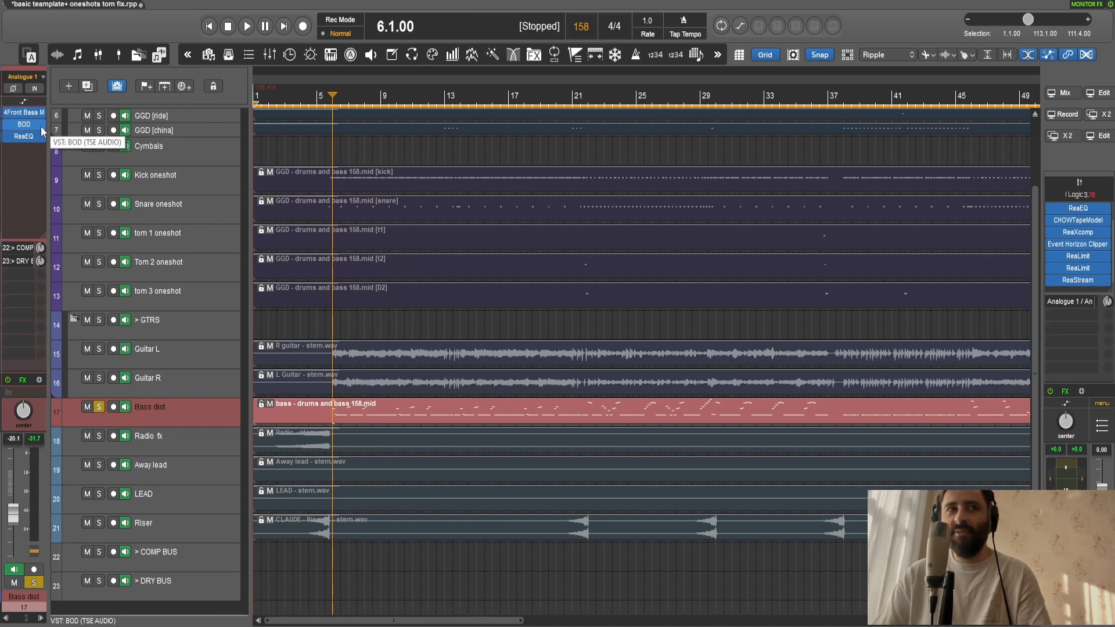
- Inspect the BOD and ReaEQ plugins on the Bass dist track and close the EQ window
left_click(41, 127)
left_click(23, 137)
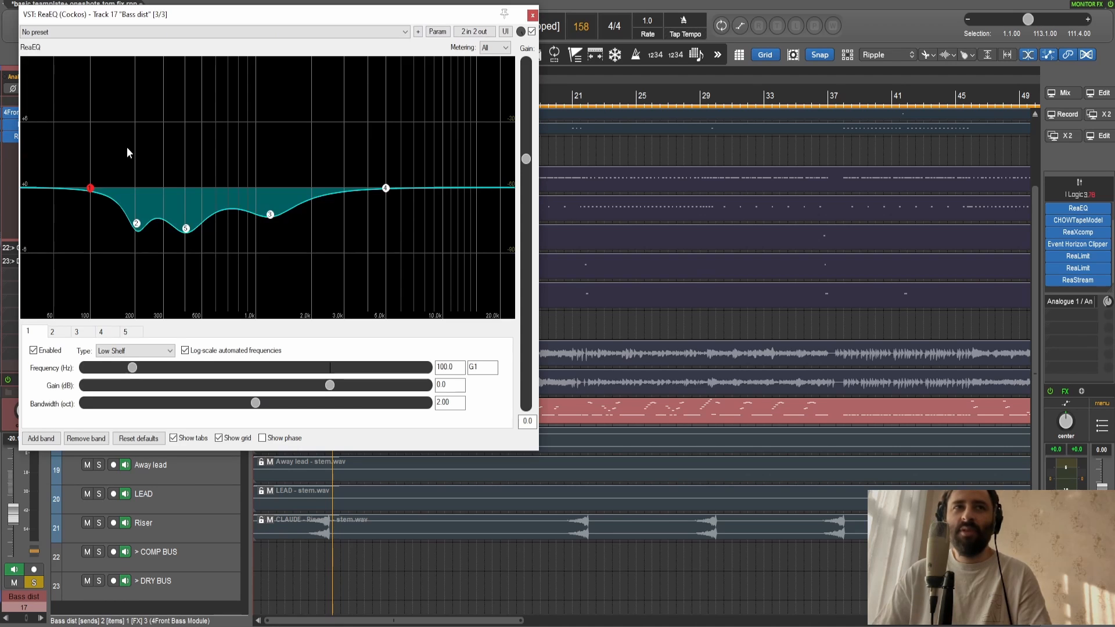
left_click_drag(354, 21, 767, 30)
left_click(944, 22)
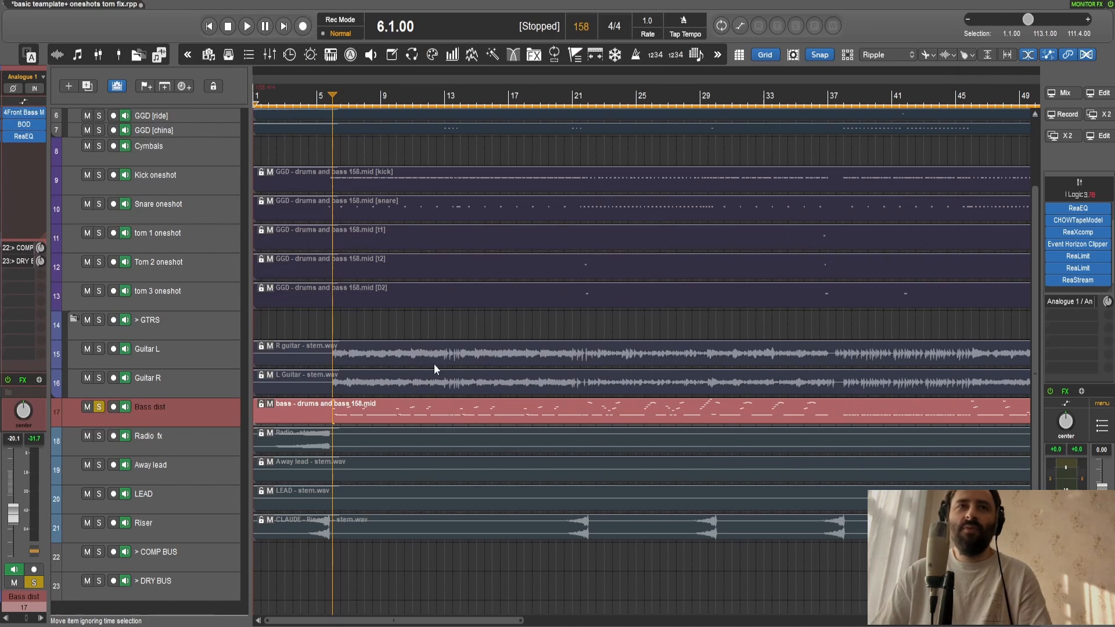
- Review the Radio fx, Guitar L and Away lead tracks by selecting each one in turn
left_click(155, 441)
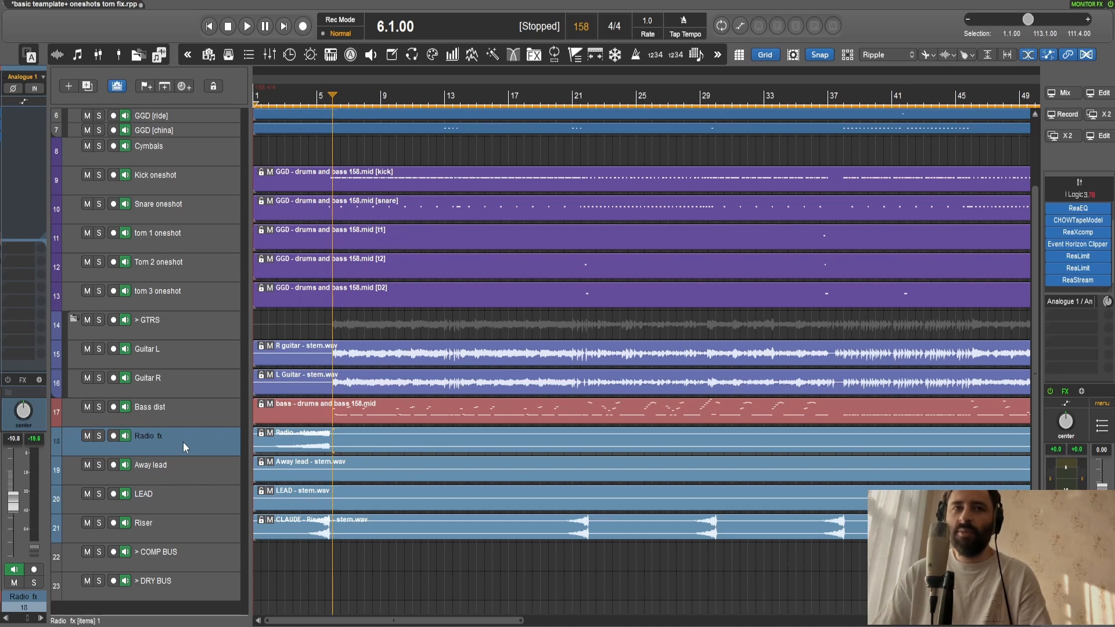
left_click(188, 358)
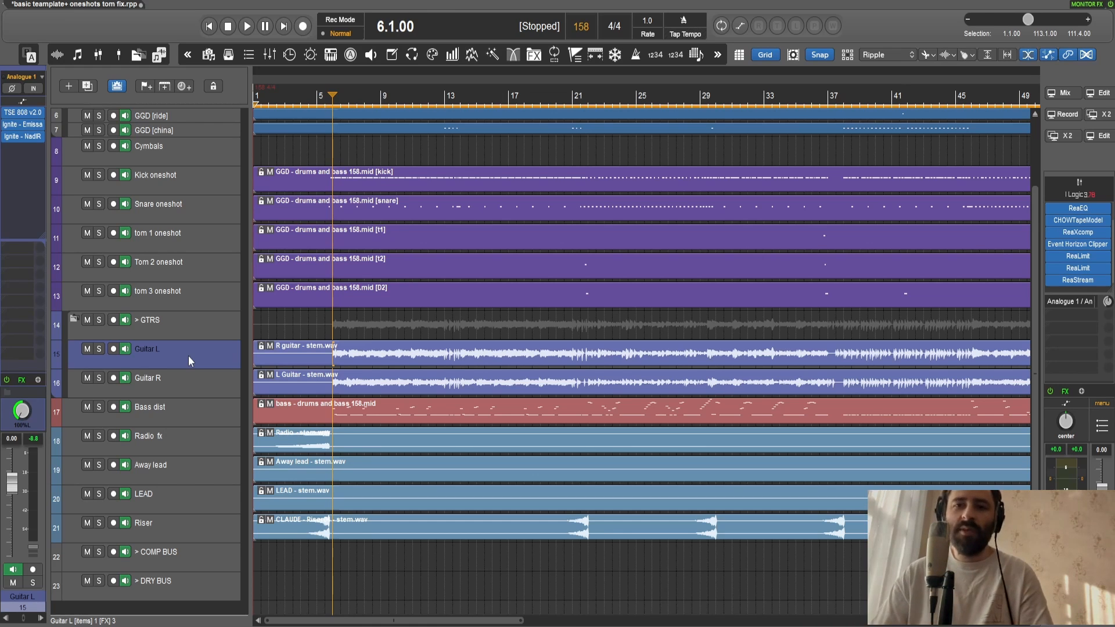
left_click(156, 477)
- Solo the Away lead track, place the edit cursor at bar 95 and check the ValhallaSupermassive settings
left_click_drag(458, 621, 907, 623)
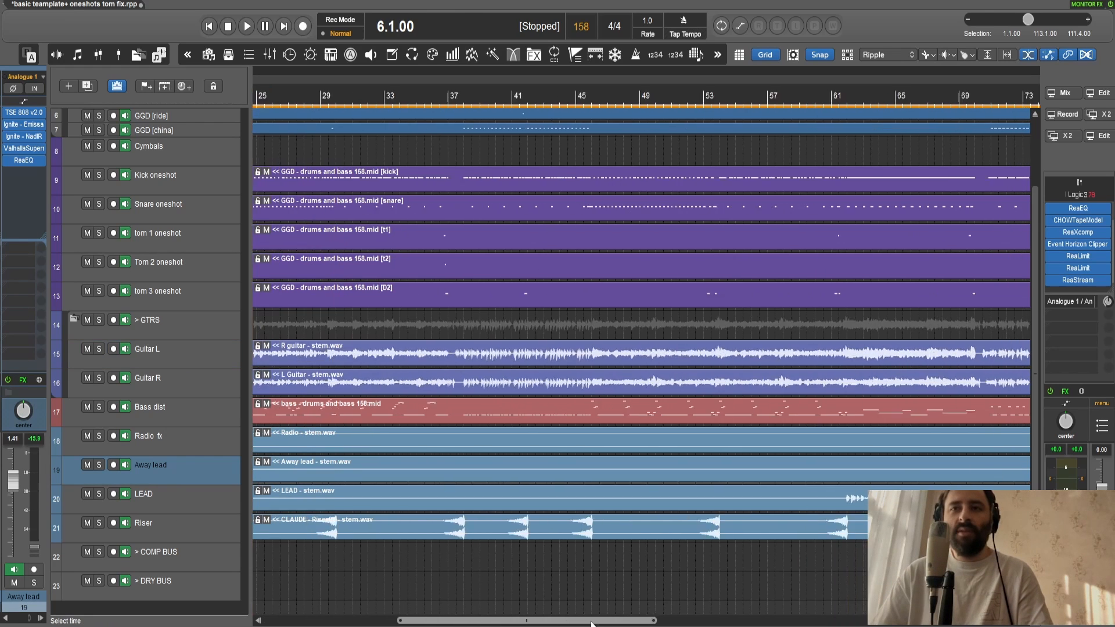
left_click(98, 464)
left_click(421, 98)
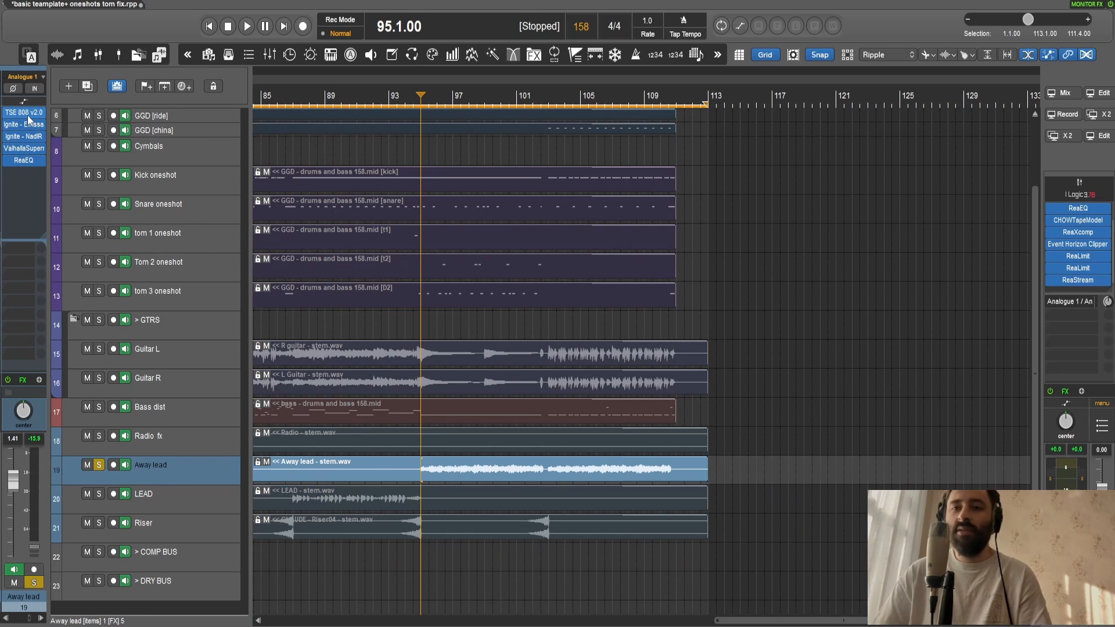
left_click(28, 148)
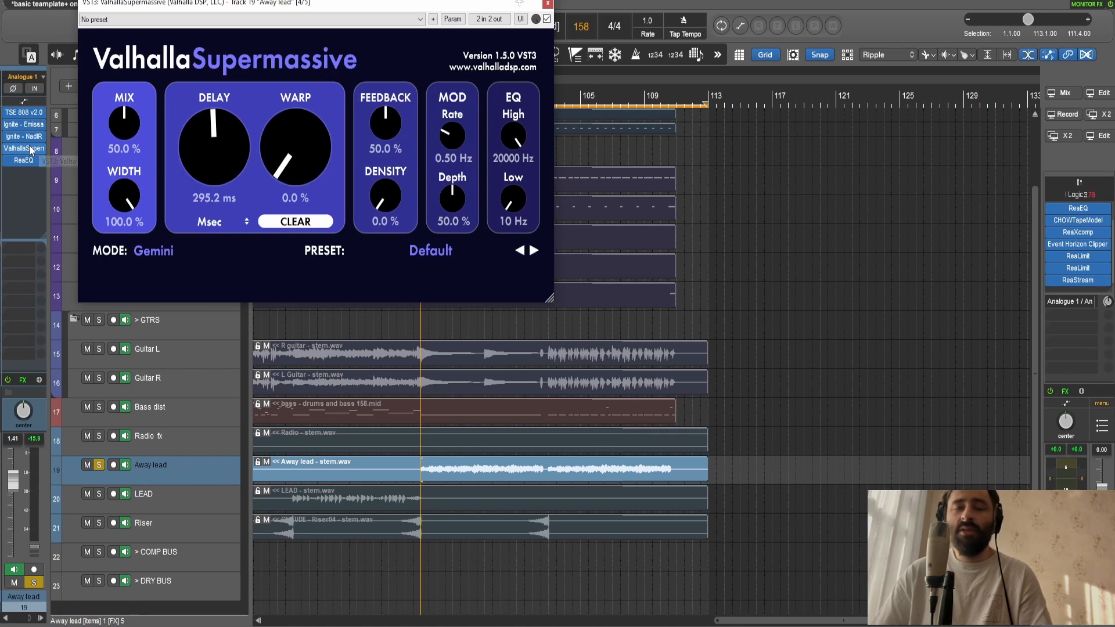
left_click(29, 148)
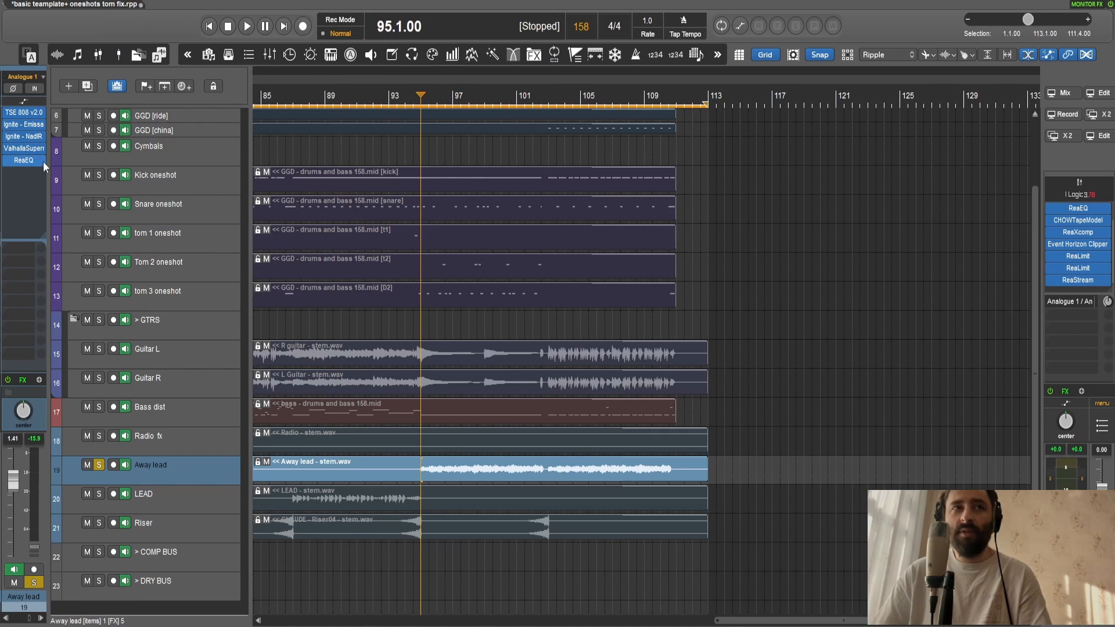
- Play the soloed Away lead part from bar 95 and unsolo the track
key("space")
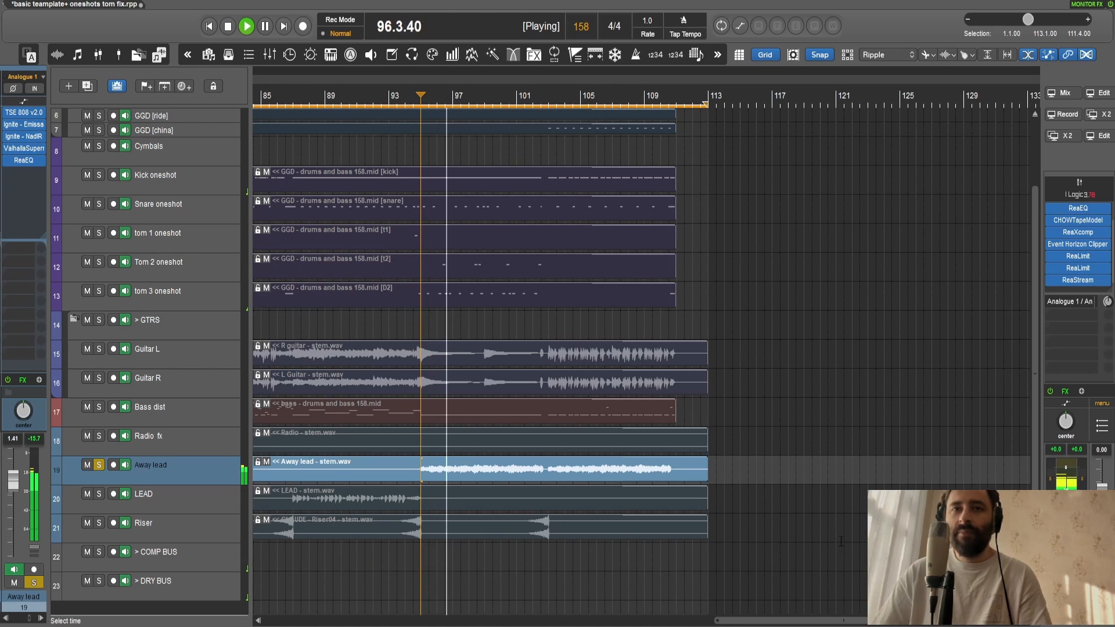
key("space")
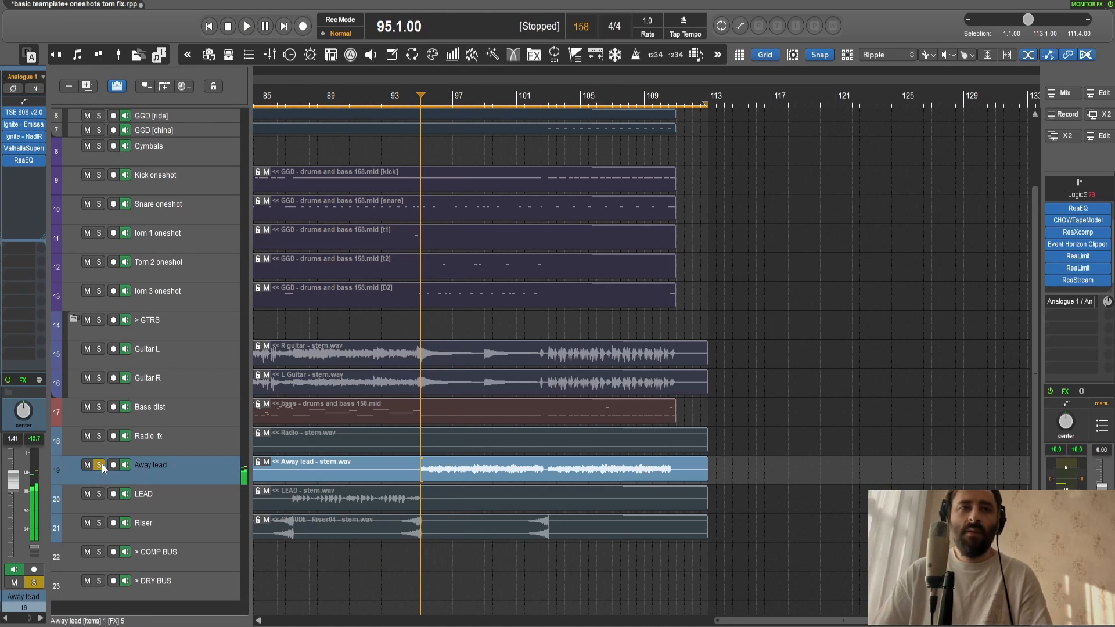
left_click(103, 464)
- Place the edit cursor at bar 87, where the LEAD part starts, and check that track's Delay w/Tempo Length settings
left_click(204, 499)
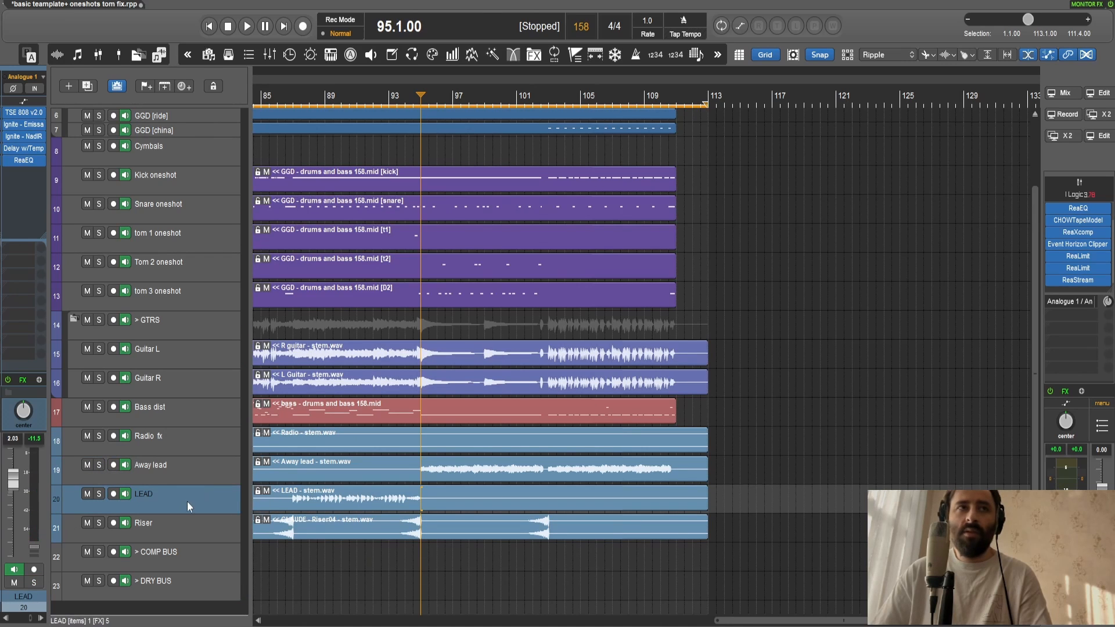
left_click_drag(763, 623, 692, 622)
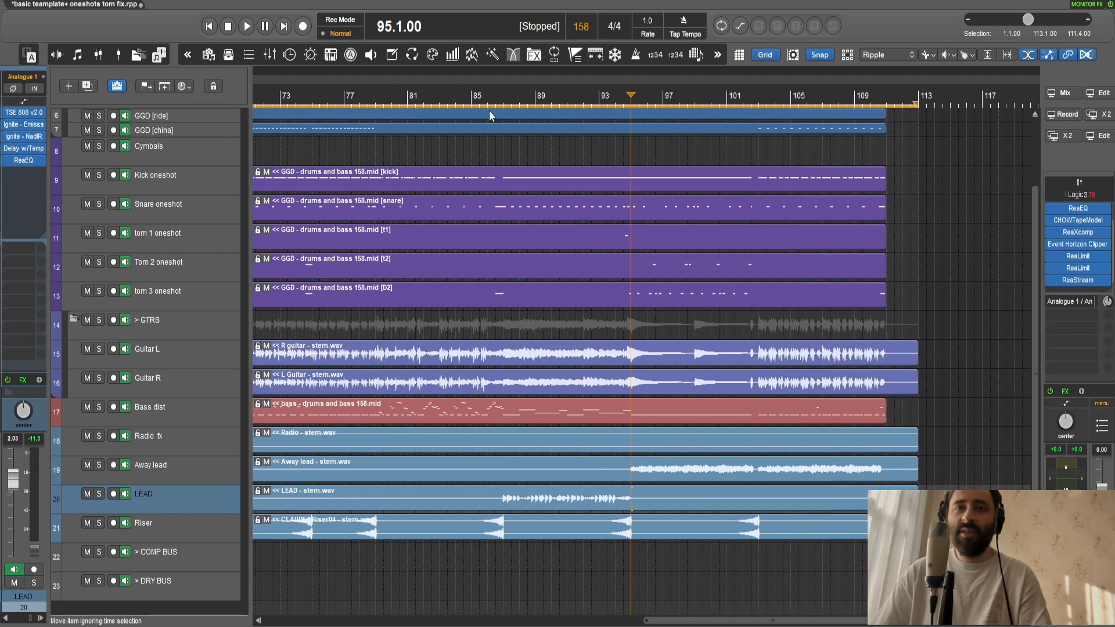
left_click(504, 96)
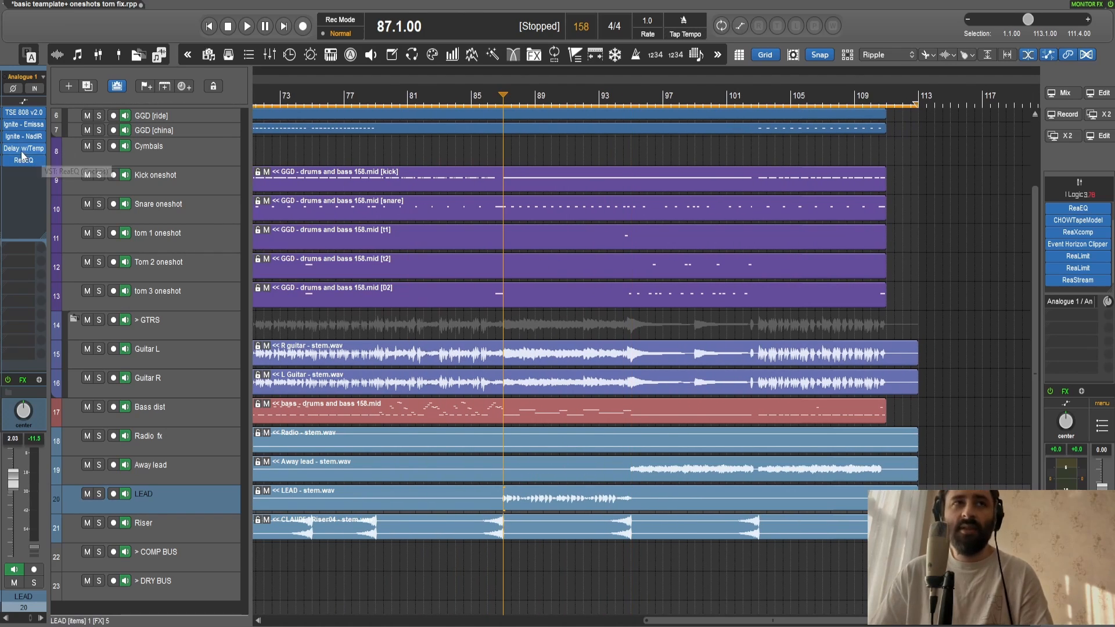
left_click(22, 152)
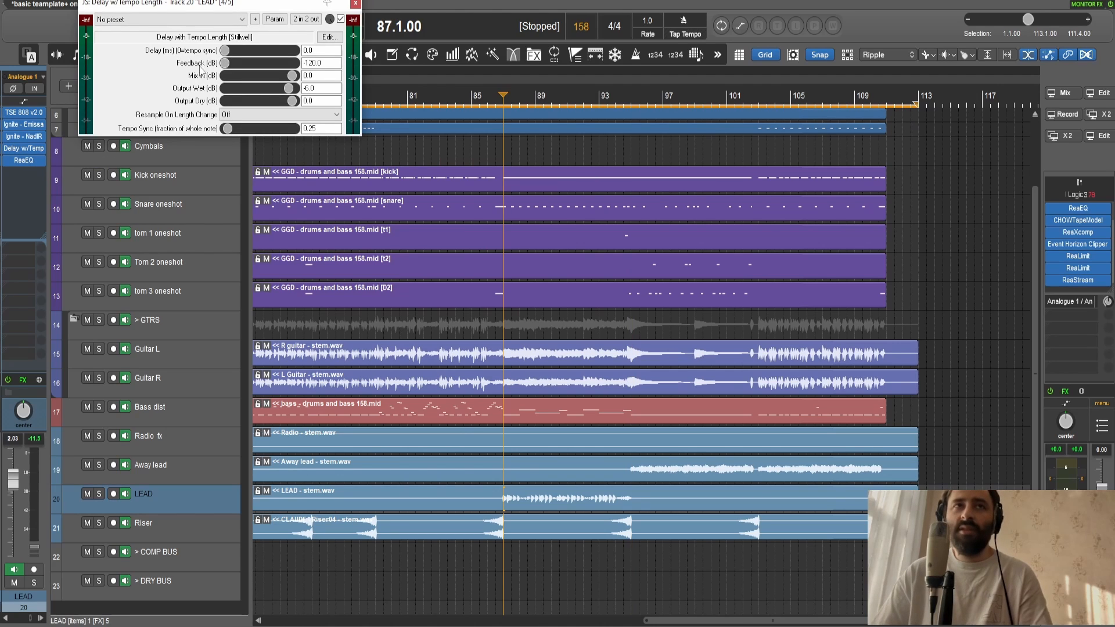
left_click_drag(207, 7, 399, 113)
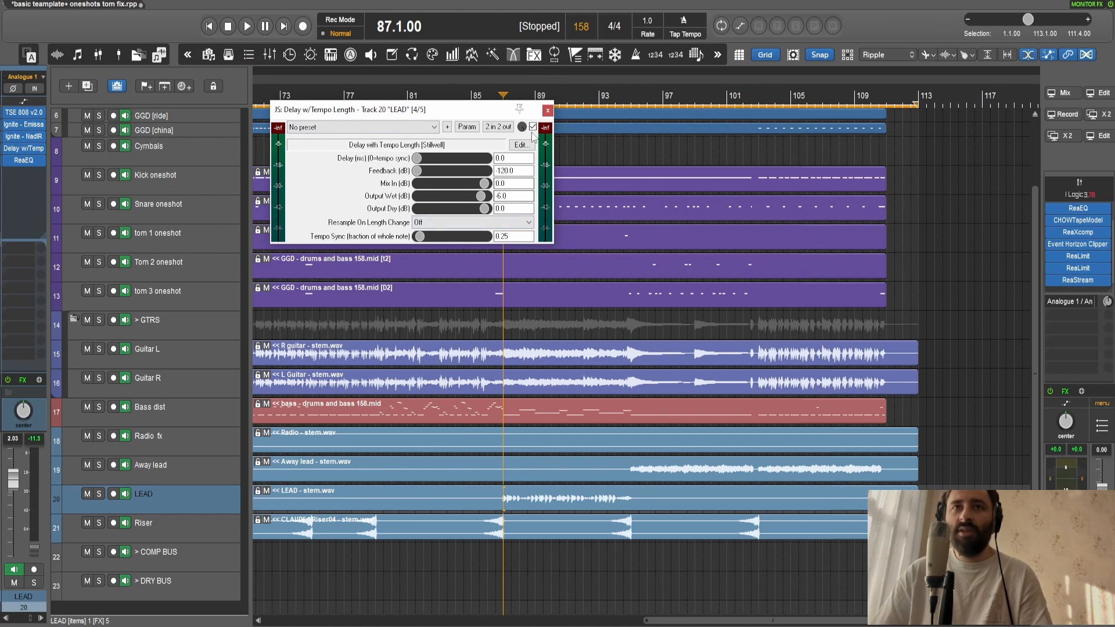
left_click(548, 110)
- Play the LEAD track soloed from bar 87, unsolo it and select the Riser track
left_click(99, 493)
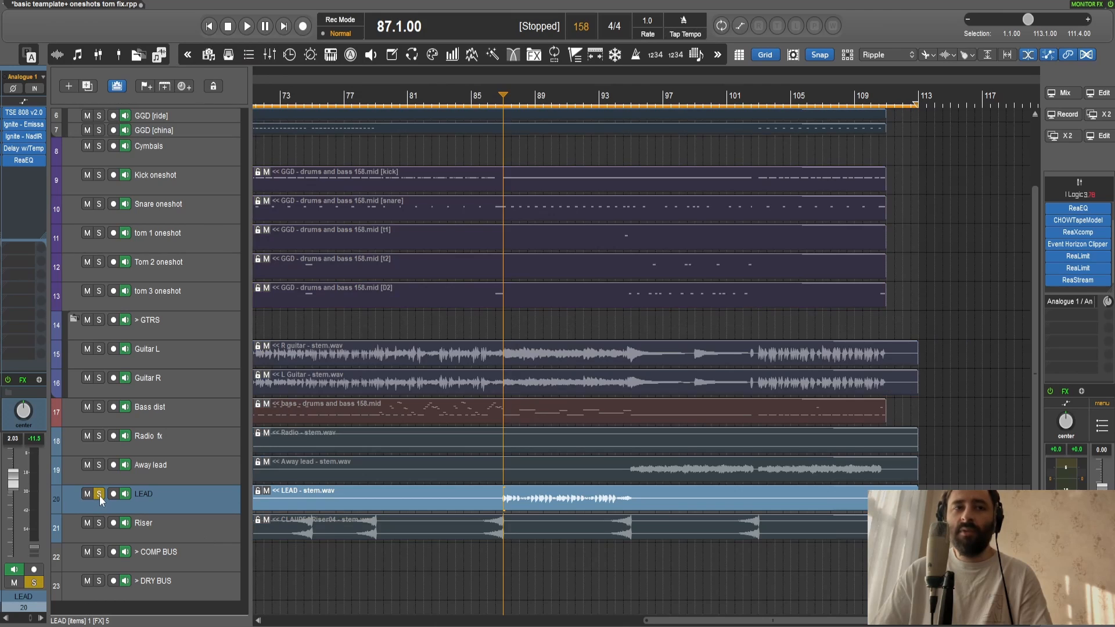
key("space")
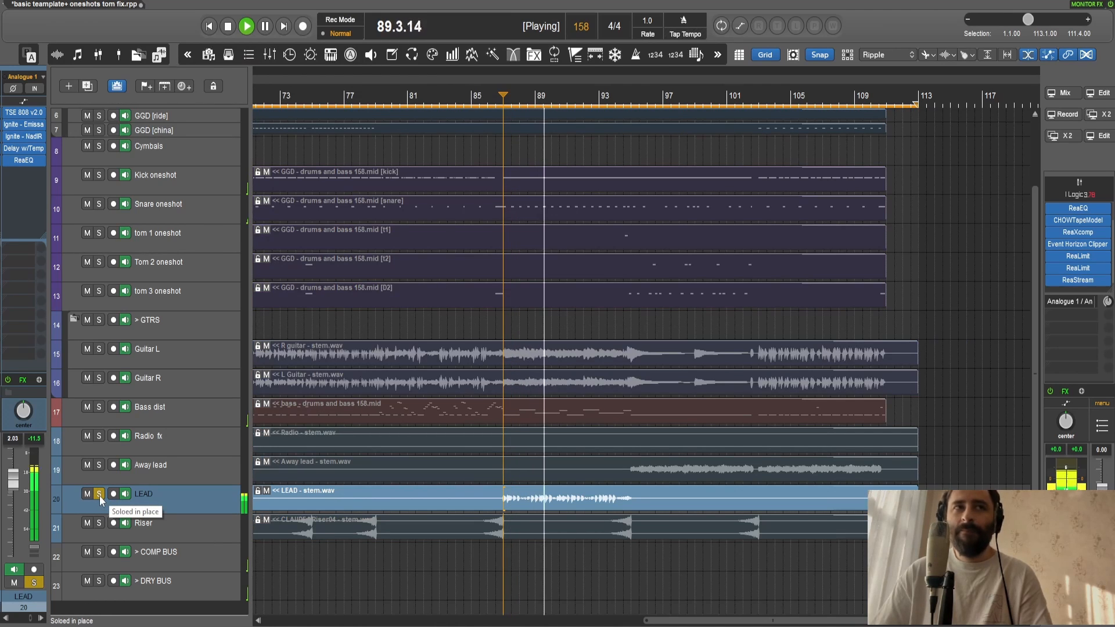
key("space")
left_click(100, 494)
left_click(161, 528)
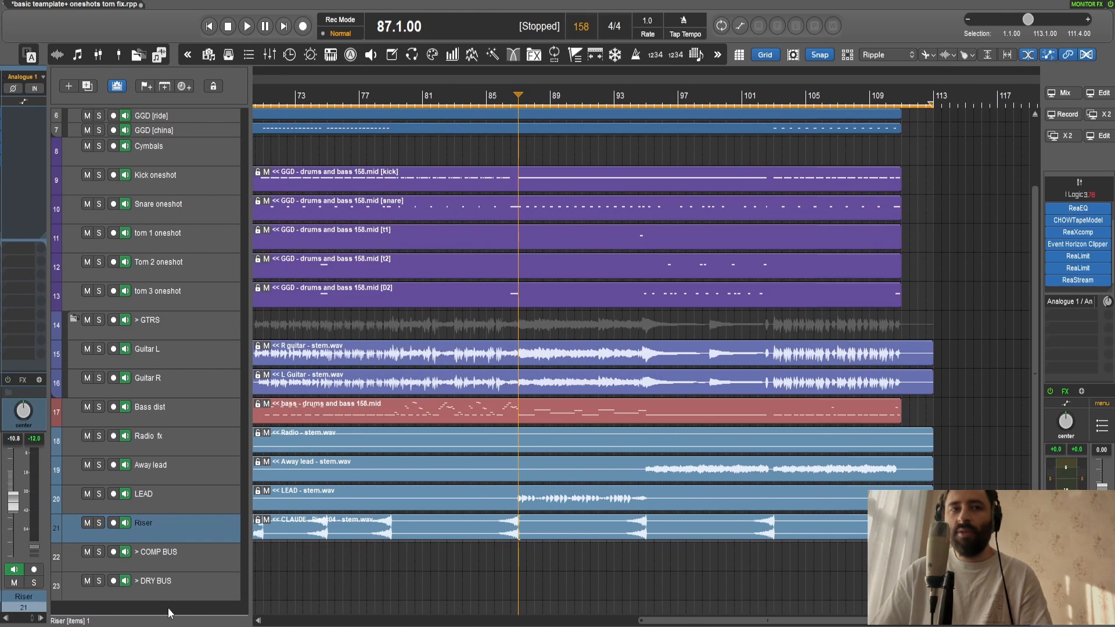
- Add a new track at the end of the track list and name it LeadFx
double_click(168, 608)
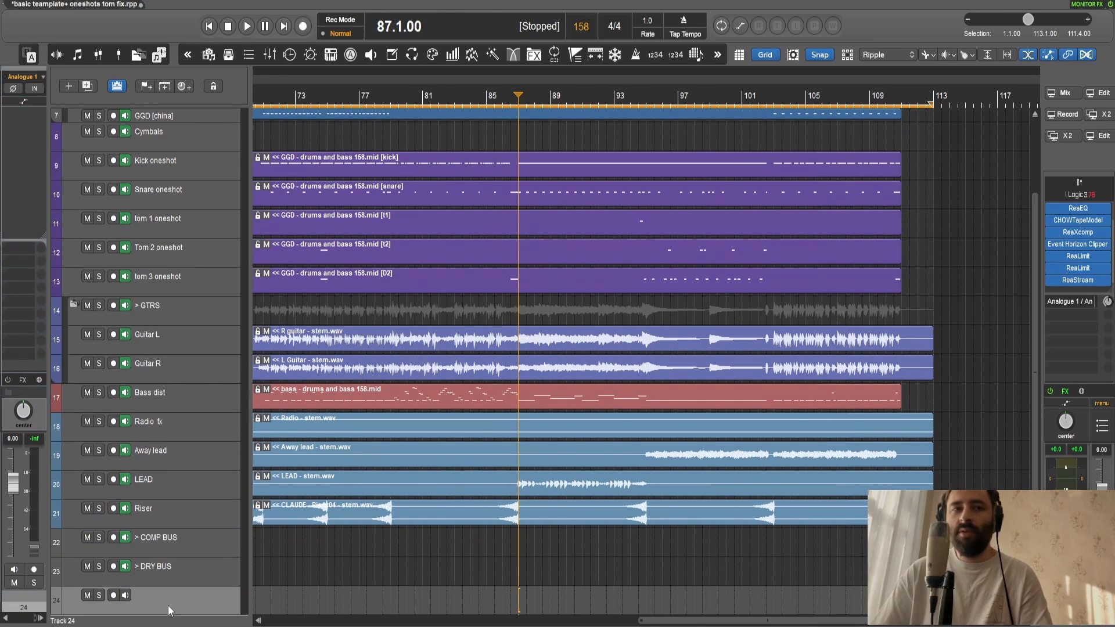
double_click(171, 597)
type("Lead")
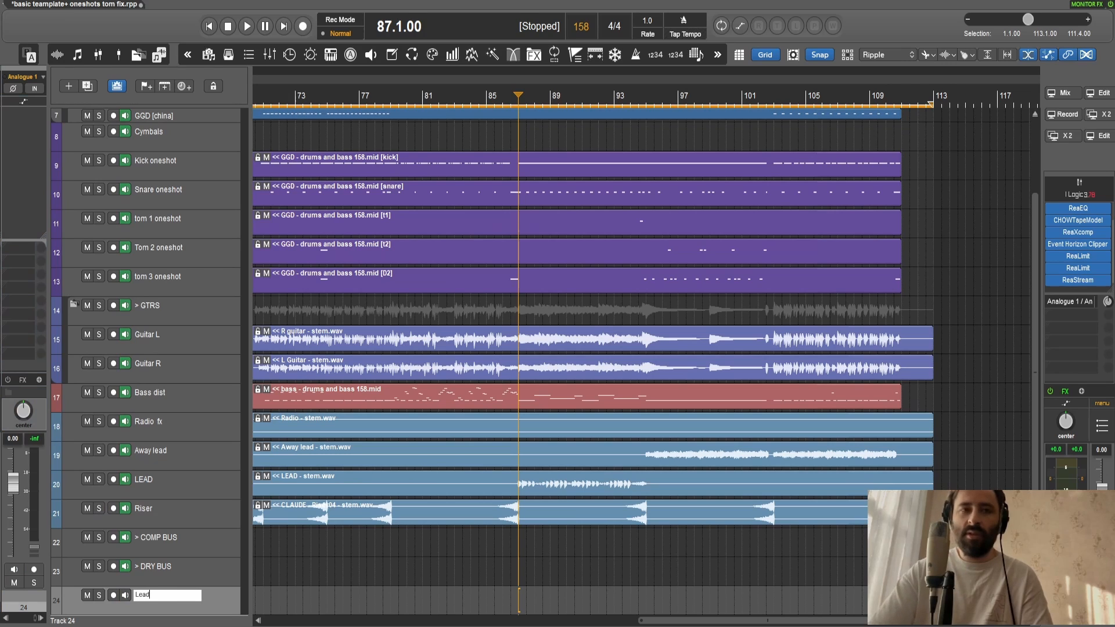
type("Fx")
key("Return")
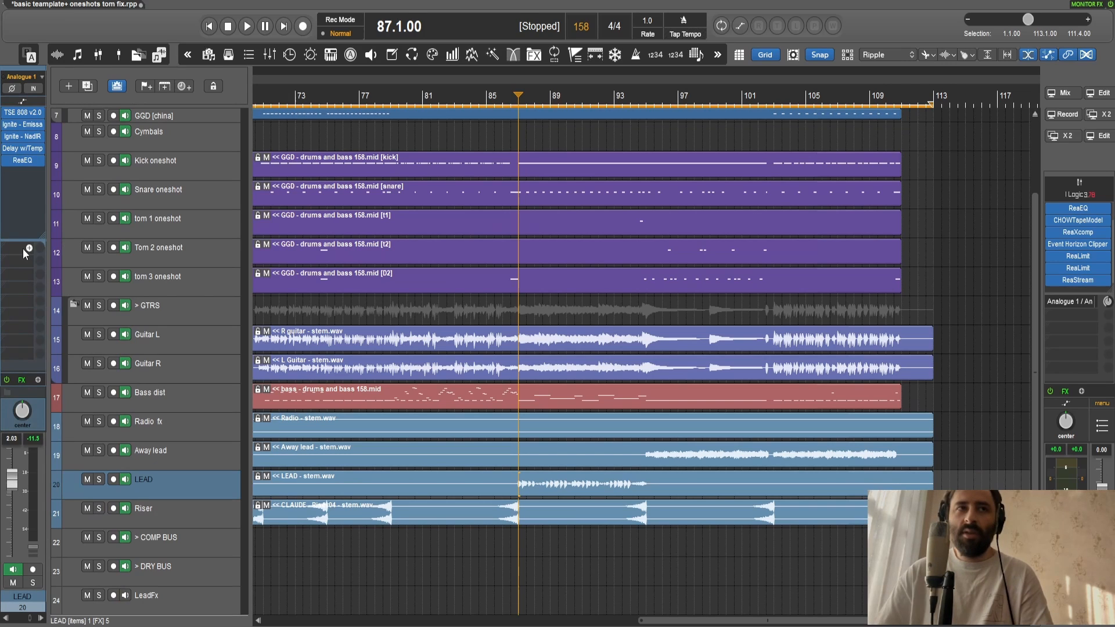
- Create a post-fader send from the LEAD track to LeadFx and play from bar 87 to check LeadFx's signal
left_click_drag(154, 600, 156, 601)
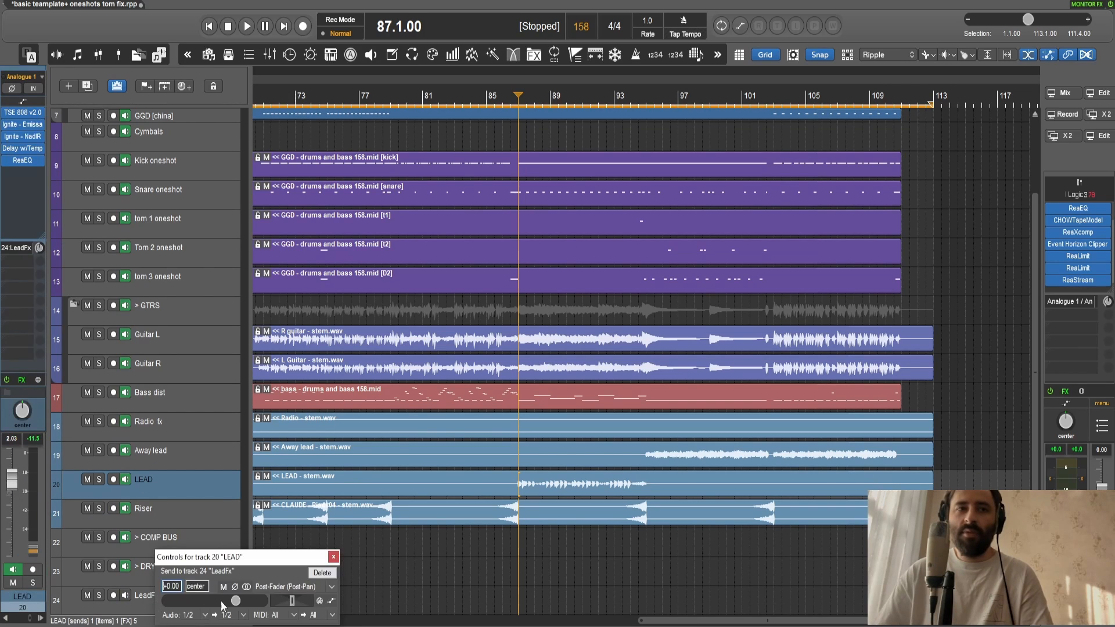
left_click(334, 557)
key("space")
left_click(133, 601)
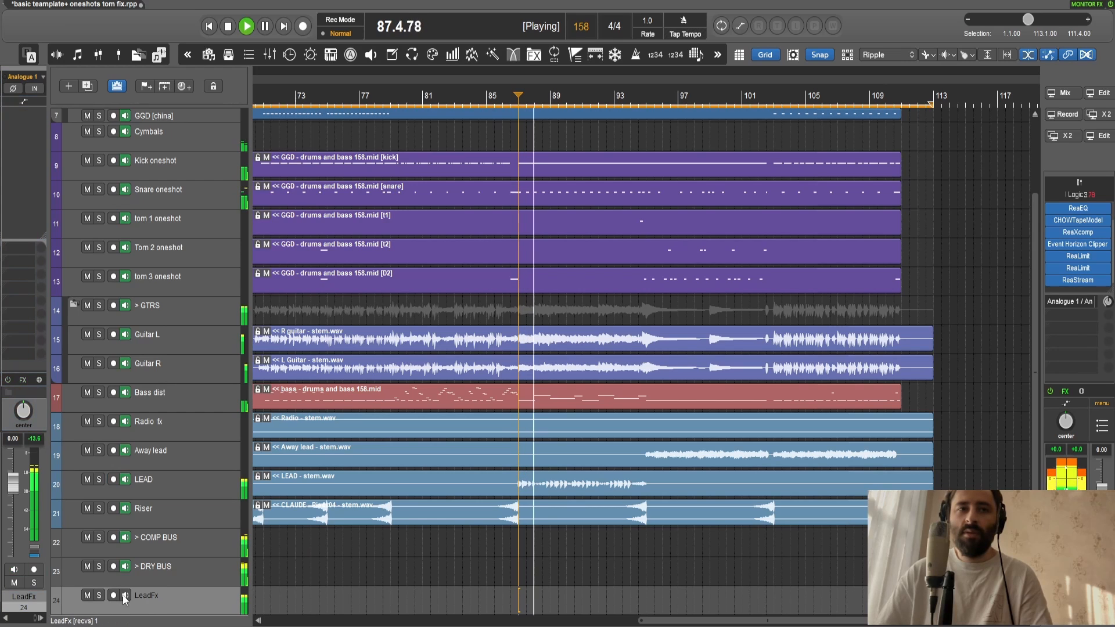
- Lower the LEAD track's send to LeadFx to about -2.56 dB during playback, then stop with LeadFx selected
left_click(171, 484)
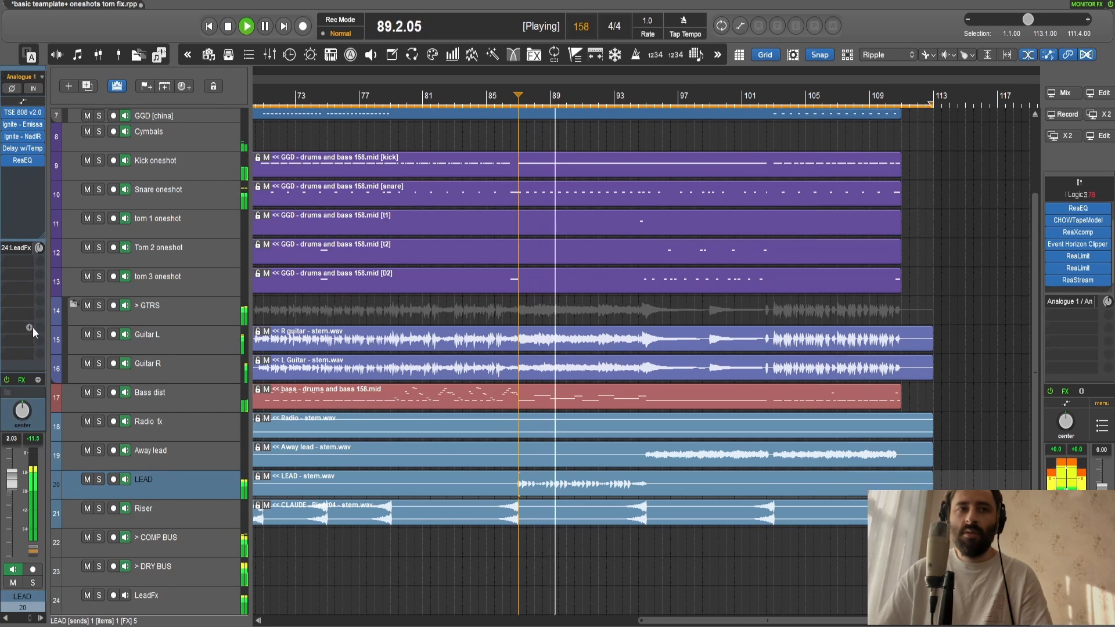
left_click(17, 247)
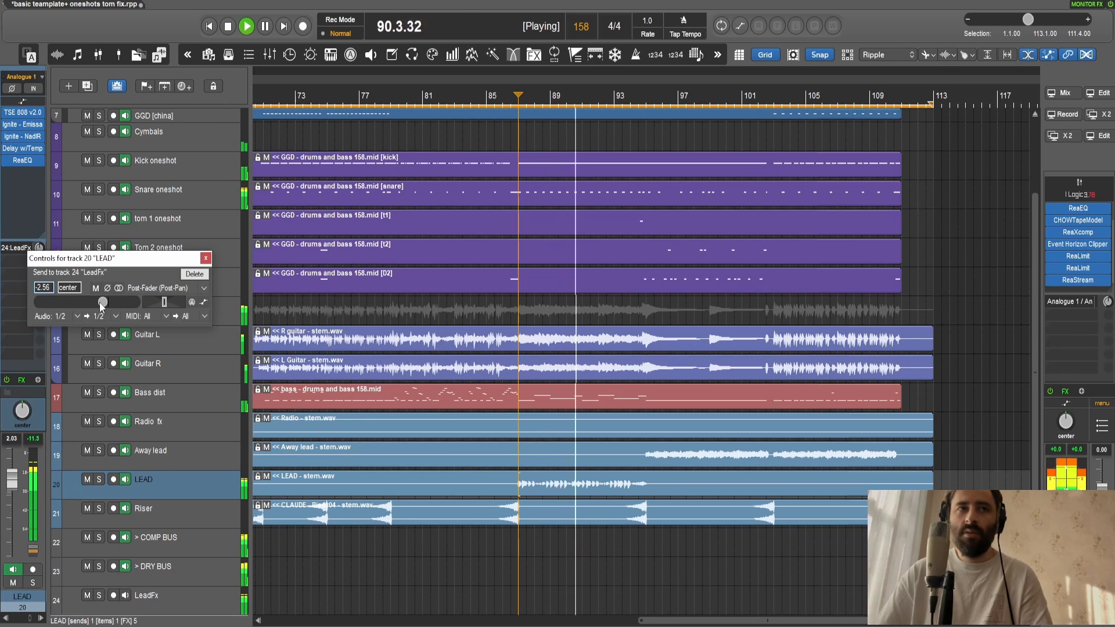
left_click(206, 259)
left_click(189, 601)
key("space")
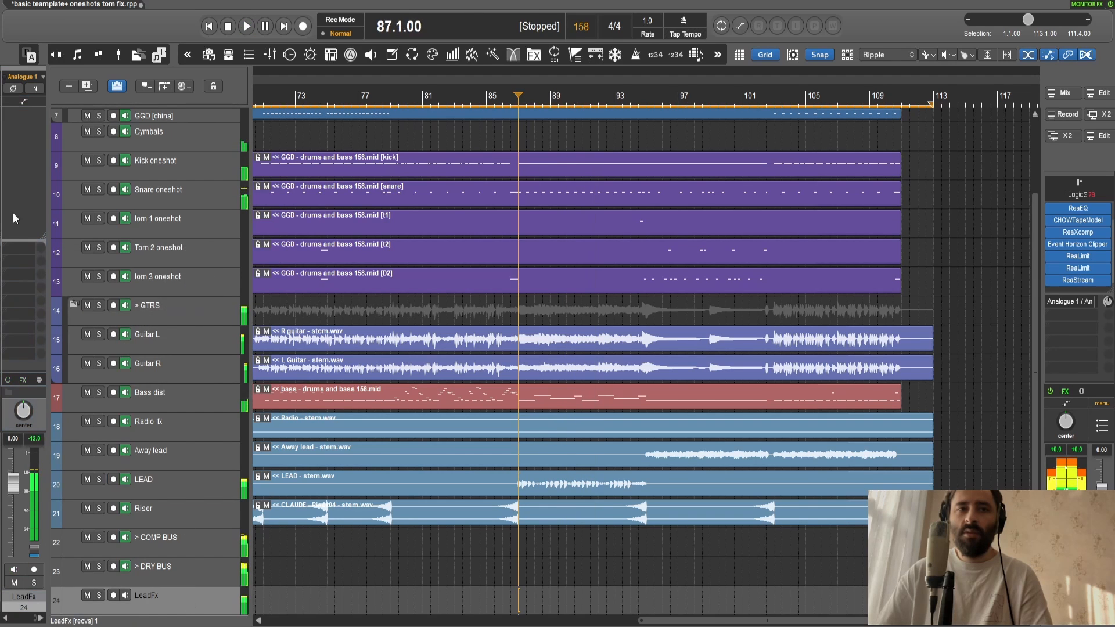
- Find ValhallaSupermassive by searching "supermassive" and add its VST3 version to the LeadFx track
left_click(24, 113)
type("super")
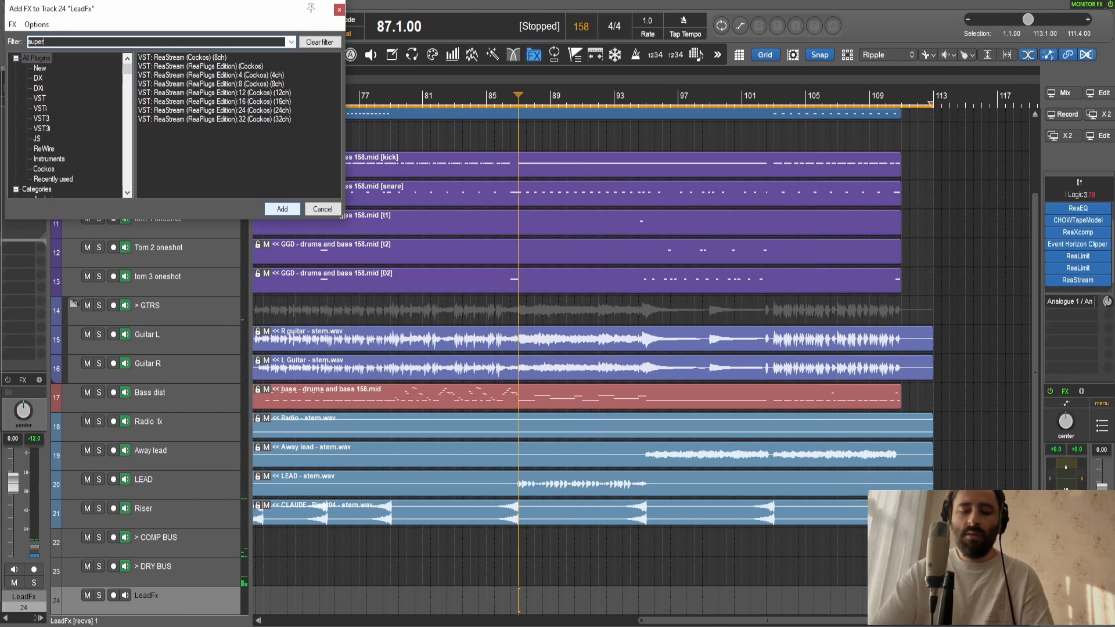
type("massiv")
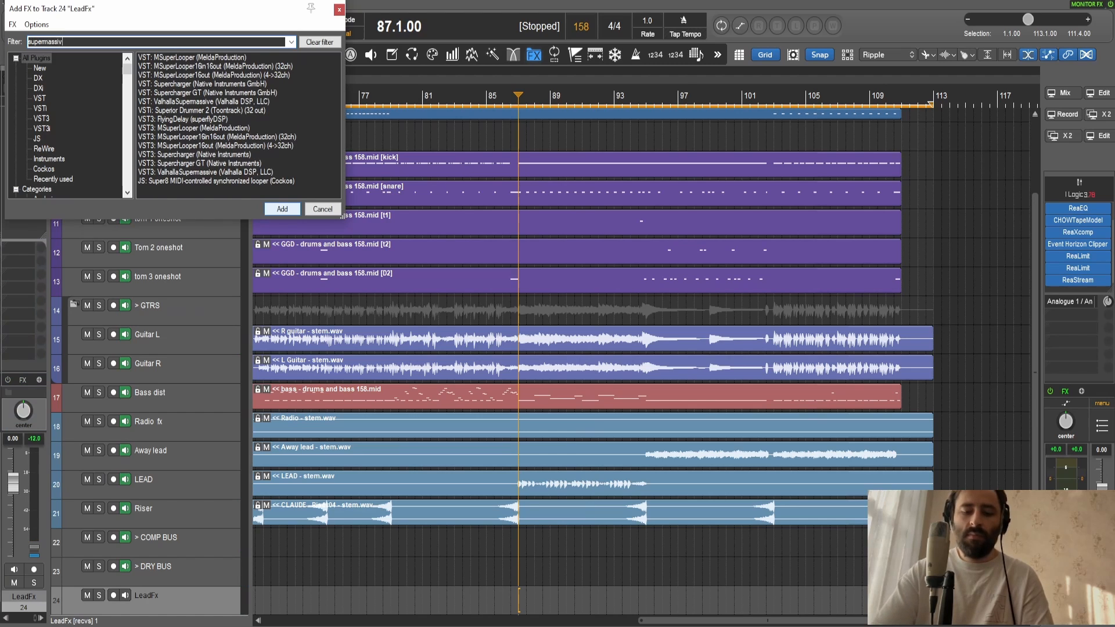
type("e")
key("Down")
key("Down")
key("Return")
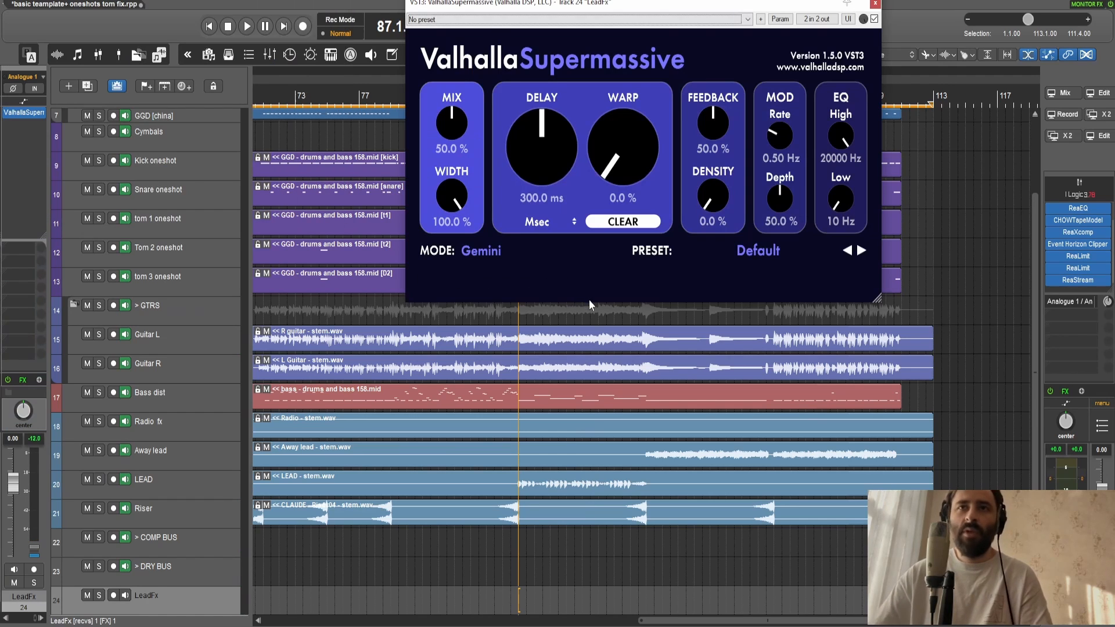
- Play LeadFx soloed and try the Andromeda mode in ValhallaSupermassive
key("space")
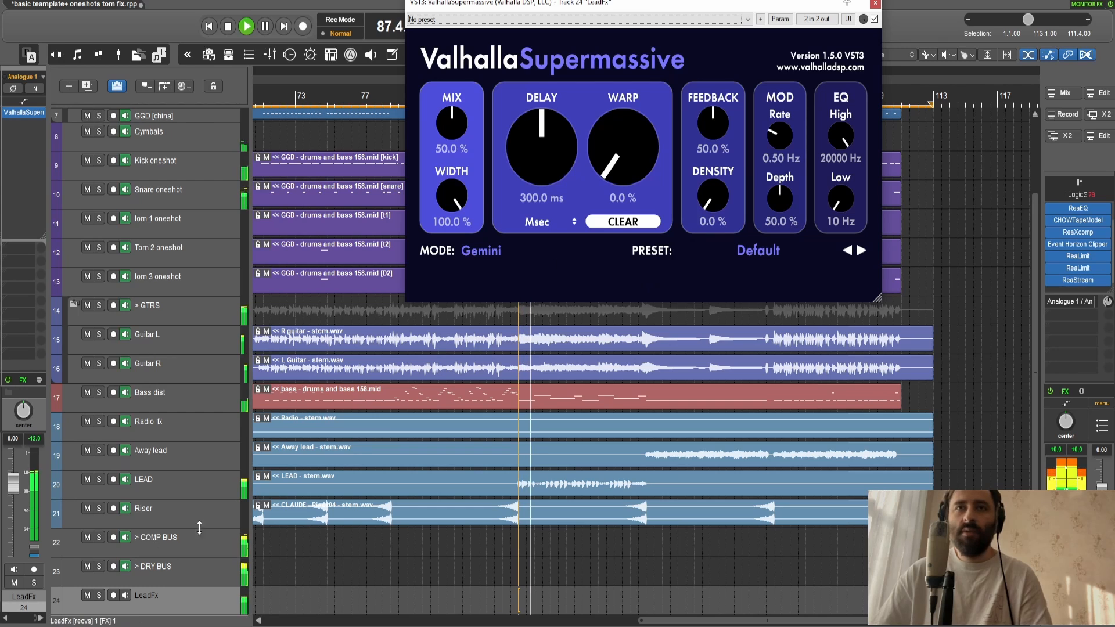
left_click(99, 596)
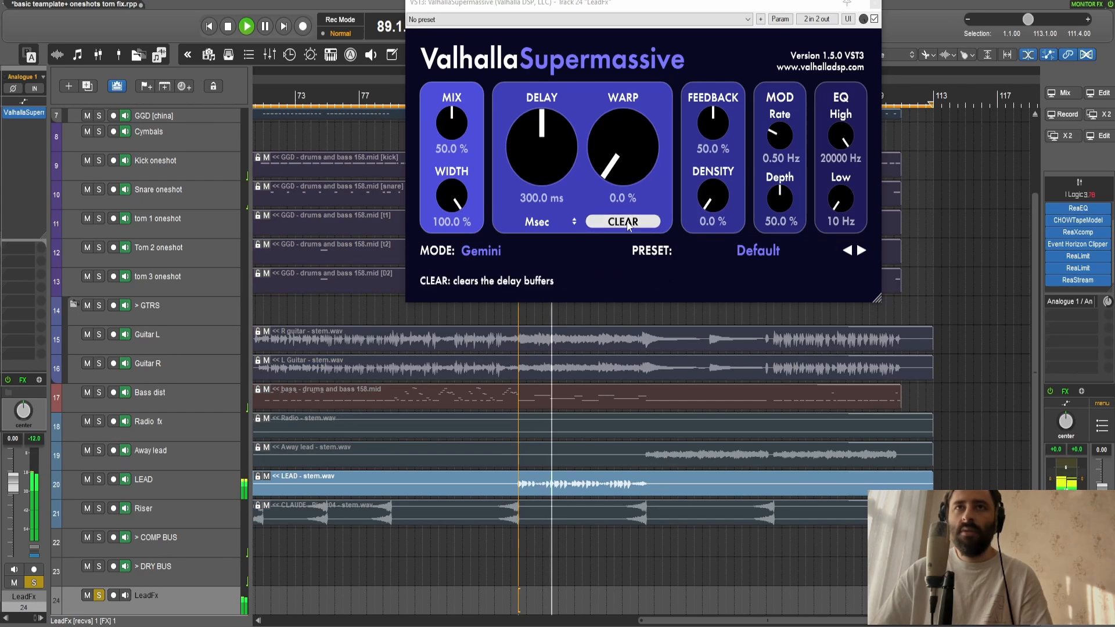
left_click(490, 253)
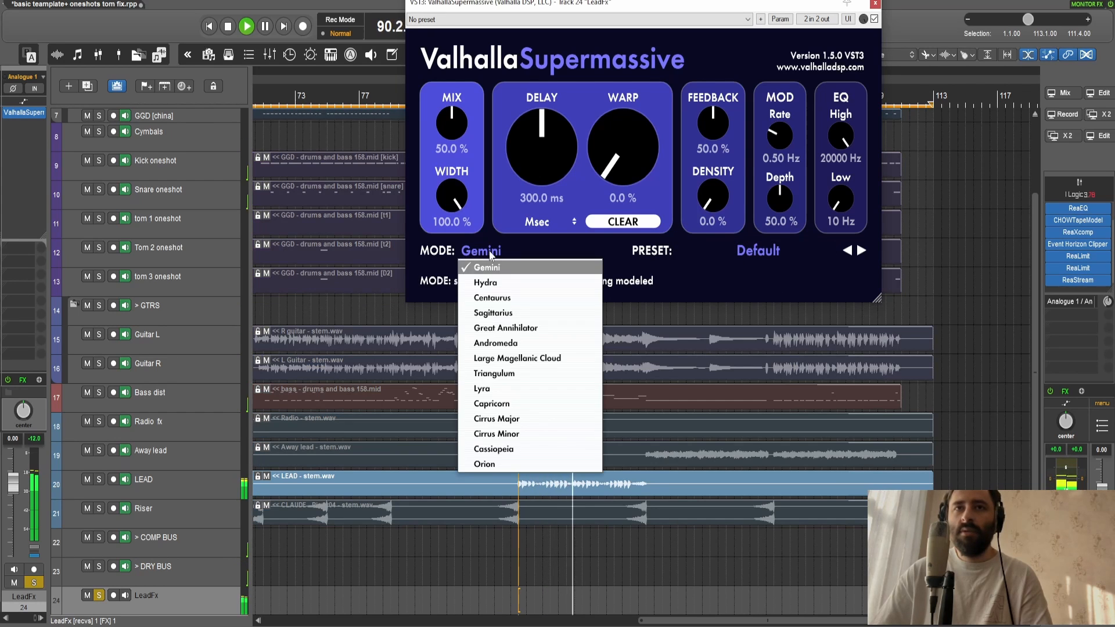
left_click(496, 343)
- Load the quarter-note echo preset CirrusMajorQuarterCluster in ValhallaSupermassive
left_click(759, 250)
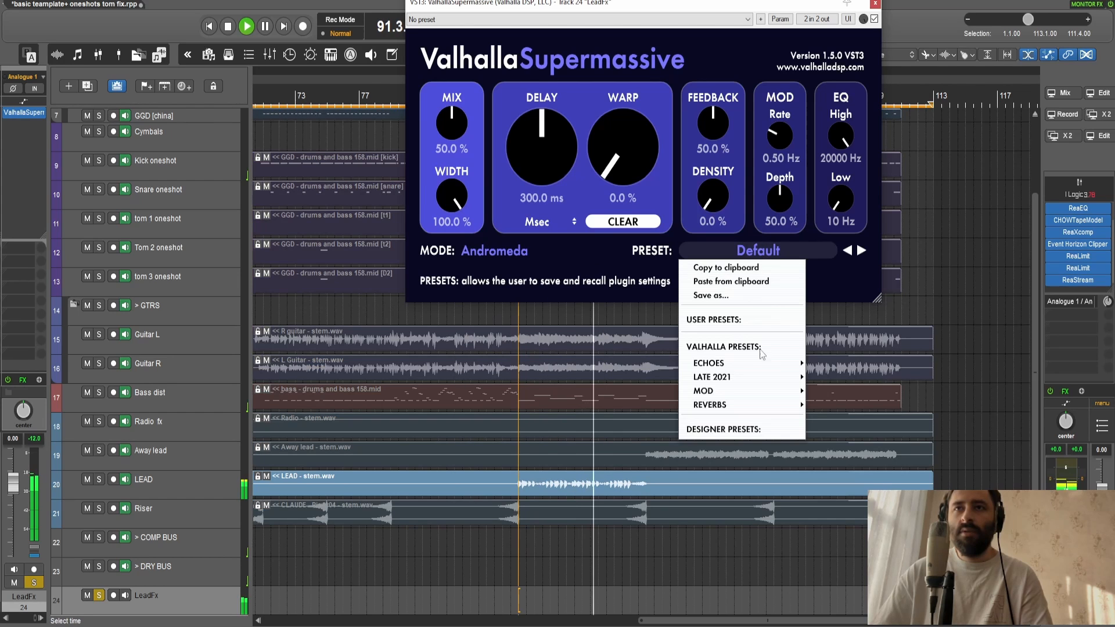
mouse_move(749, 363)
mouse_move(851, 353)
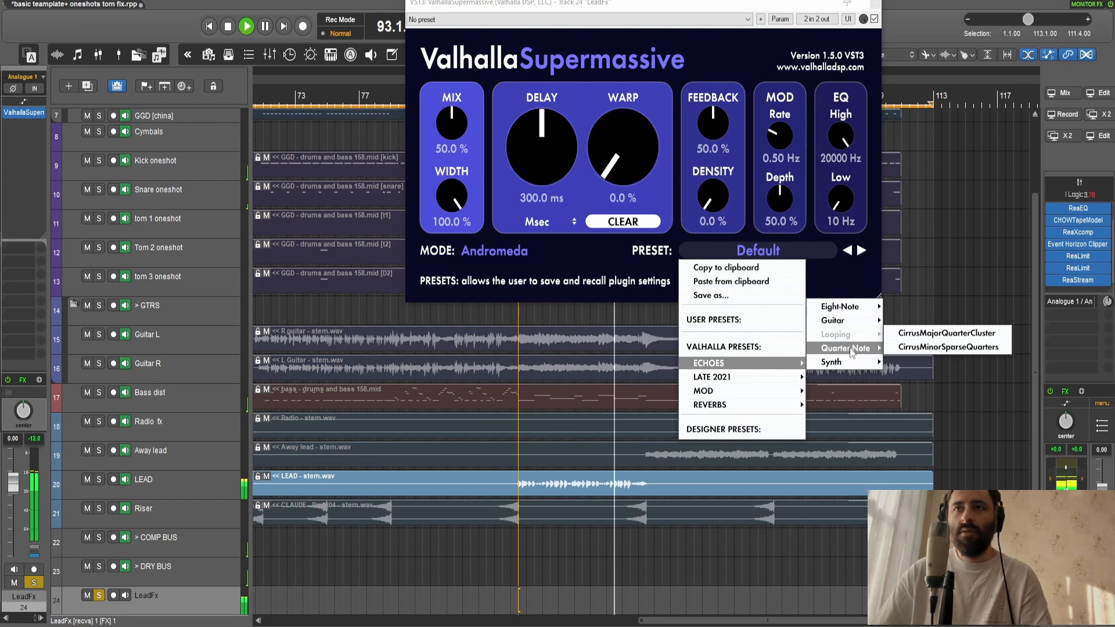
left_click(947, 333)
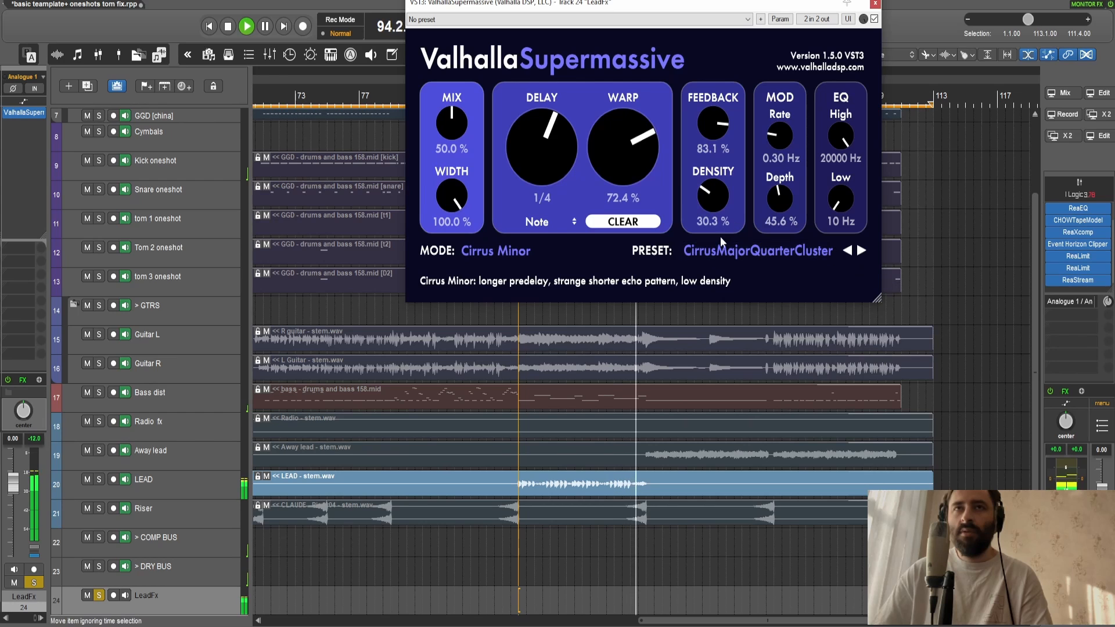
- Close the plugin, play the full mix unsoloed from bar 87 and raise the LeadFx volume to +2.75 dB
left_click(24, 112)
key("space")
key("ctrl+a")
key("space")
left_click_drag(455, 552, 507, 551)
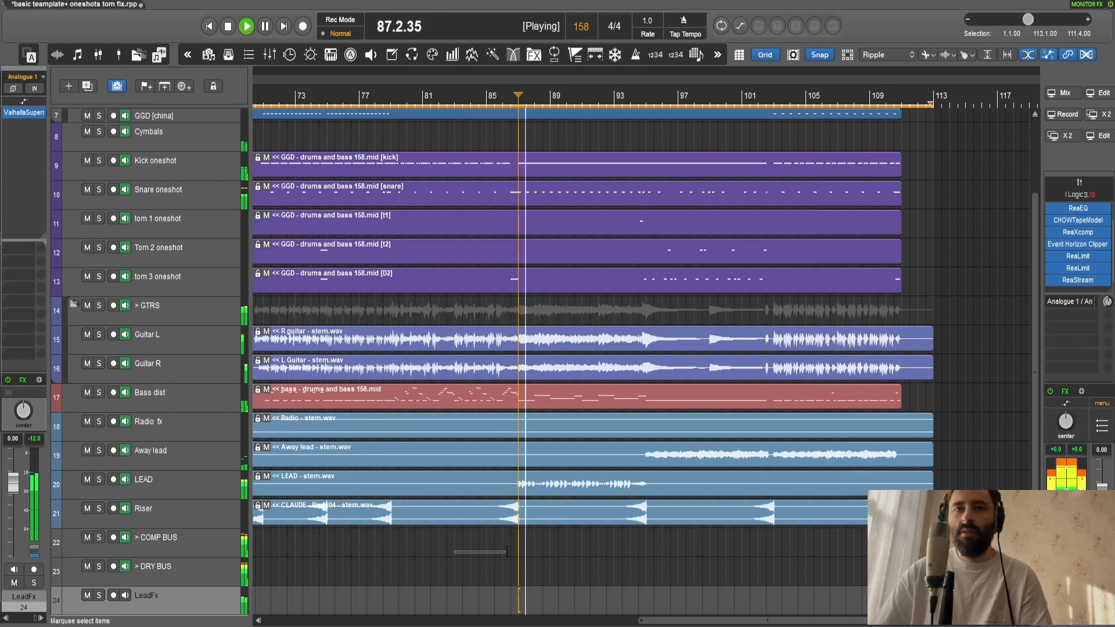
scroll(212, 579, "down", 1)
mouse_move(166, 574)
left_mouse_down()
mouse_move(167, 591)
mouse_move(182, 571)
left_mouse_up()
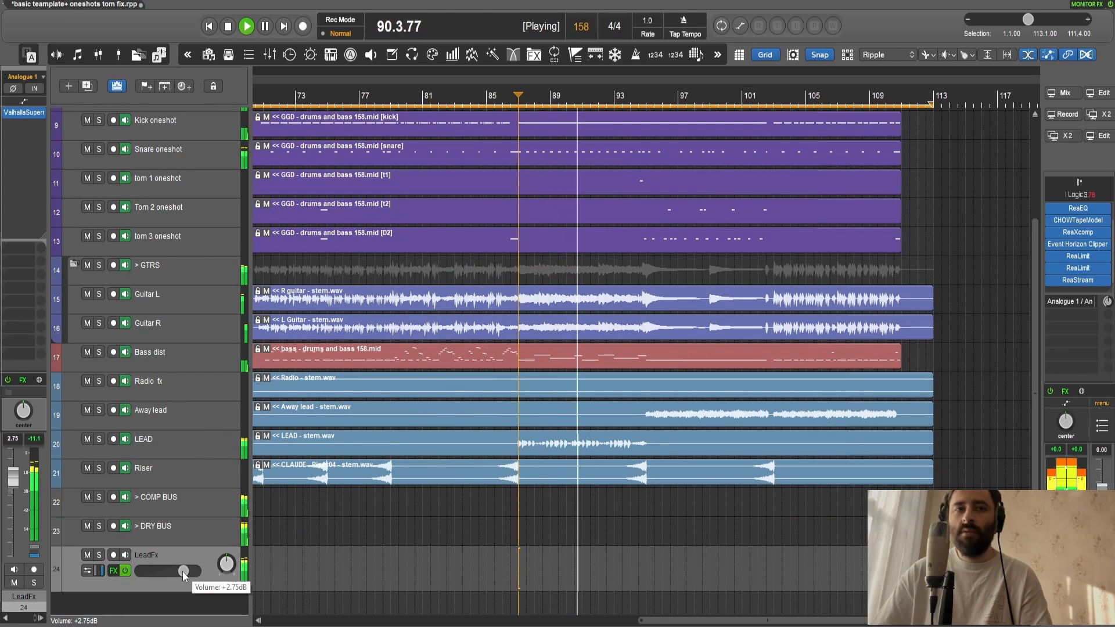
- Listen to LeadFx soloed, stop playback, then unsolo and mute the track
left_click(99, 555)
key("space")
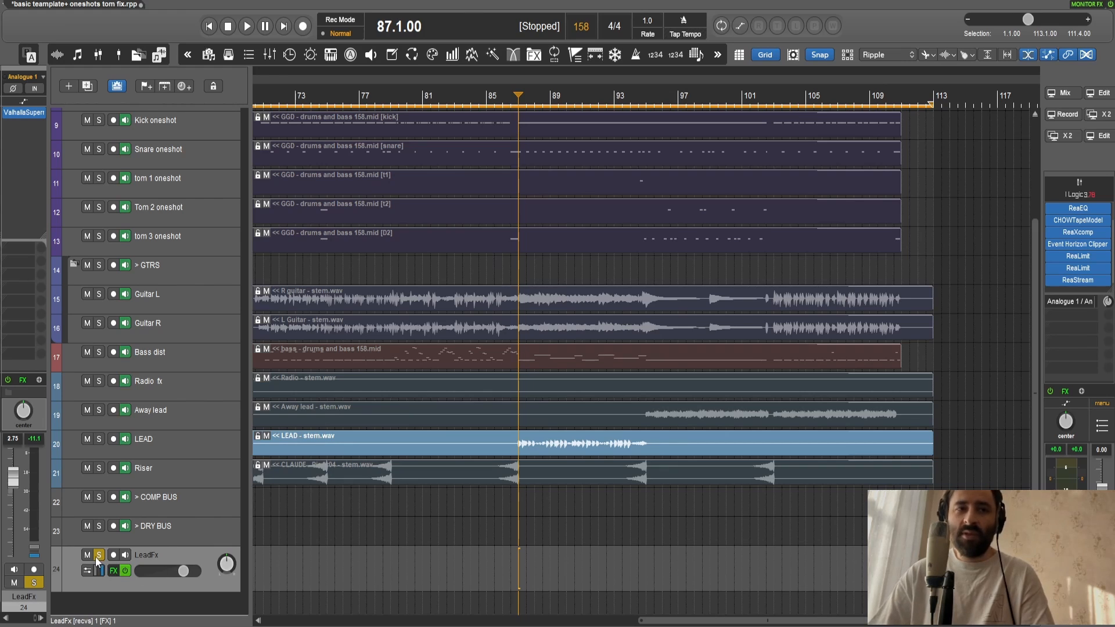
left_click(96, 558)
left_click(85, 558)
- Examine the Bus Comp settings on the COMP BUS, close the plugin and select the DRY BUS
left_click(180, 511)
left_click(42, 125)
left_click(322, 214)
left_click(26, 114)
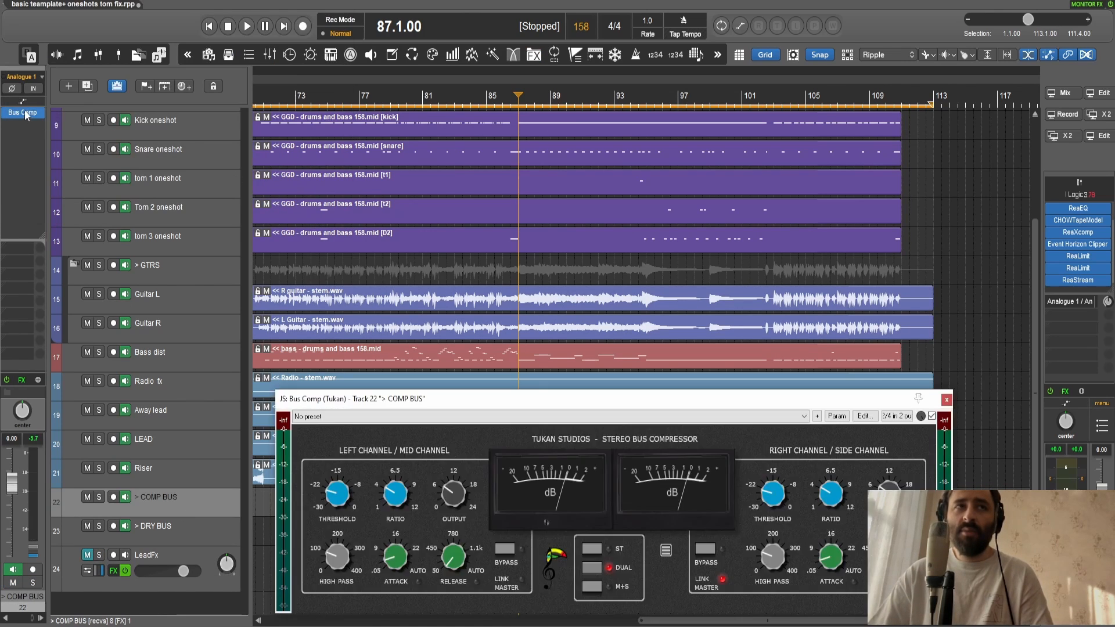
left_click_drag(490, 403, 484, 263)
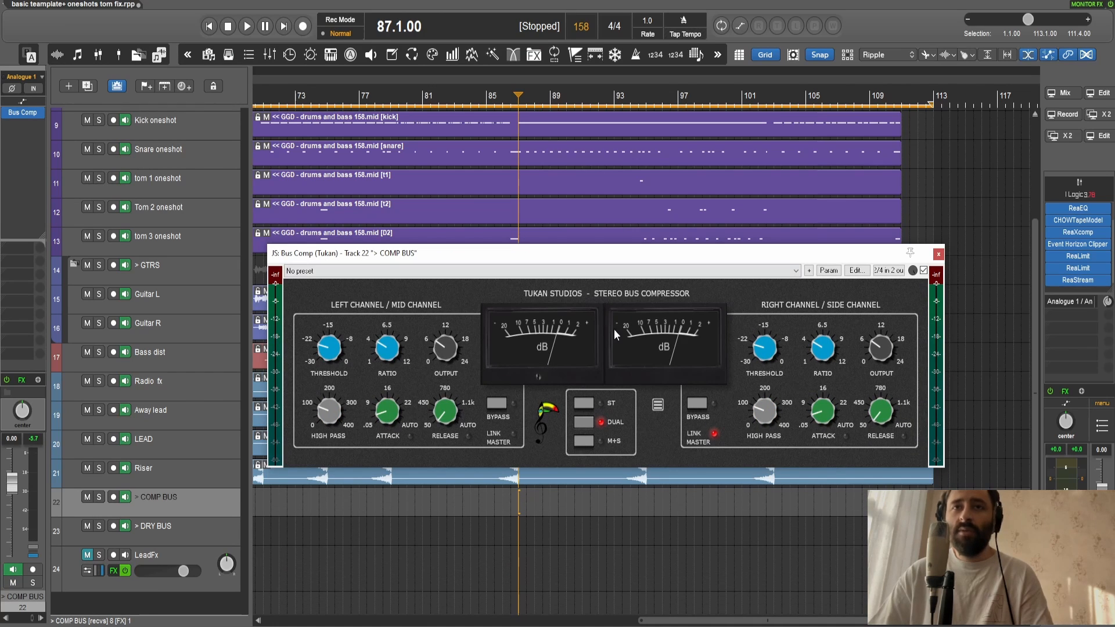
left_click(937, 254)
left_click(203, 540)
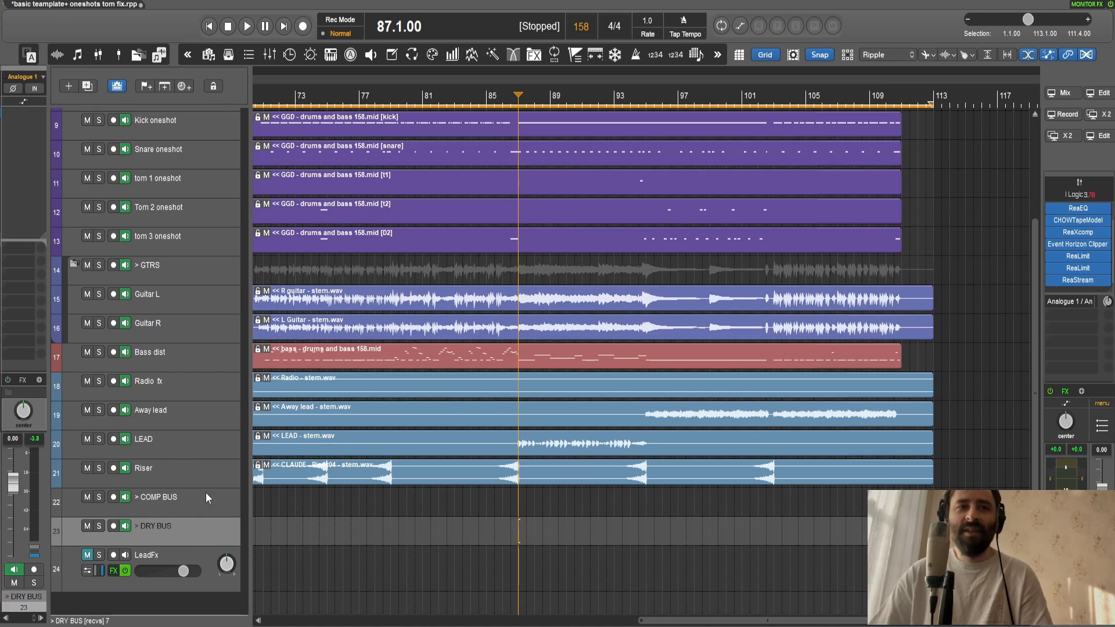
- Examine the ReaEQ and CHOWTapeModel settings on the master track with both windows side by side
left_click(1095, 210)
left_click(1085, 221)
left_click_drag(589, 250, 339, 144)
left_click(314, 384)
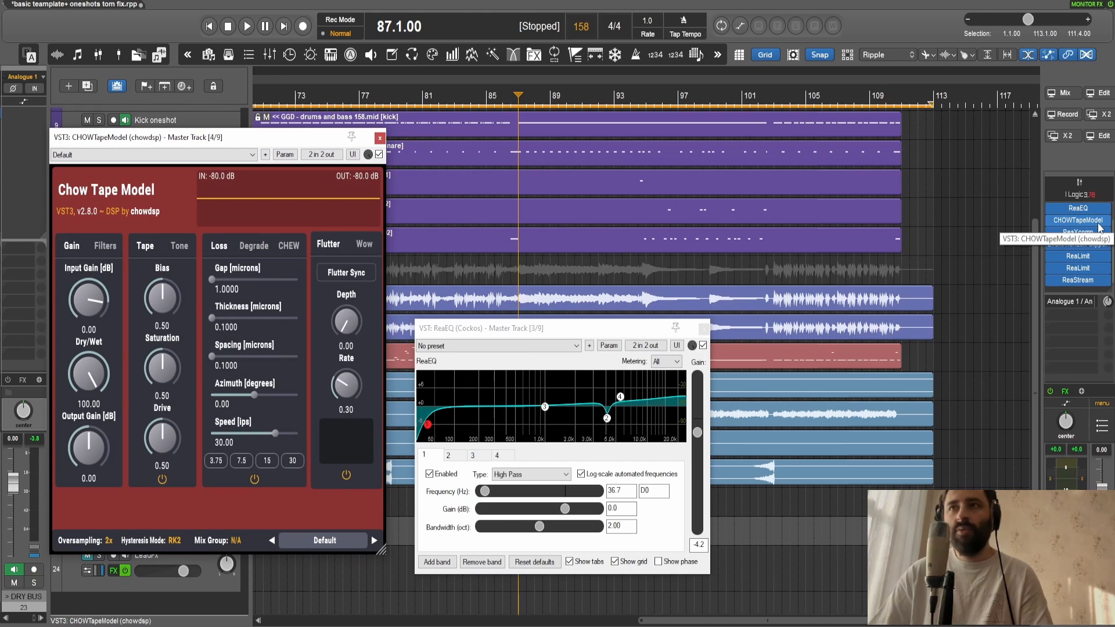
- Examine the master track's ReaXcomp and Event Horizon Clipper settings
left_click(1085, 232)
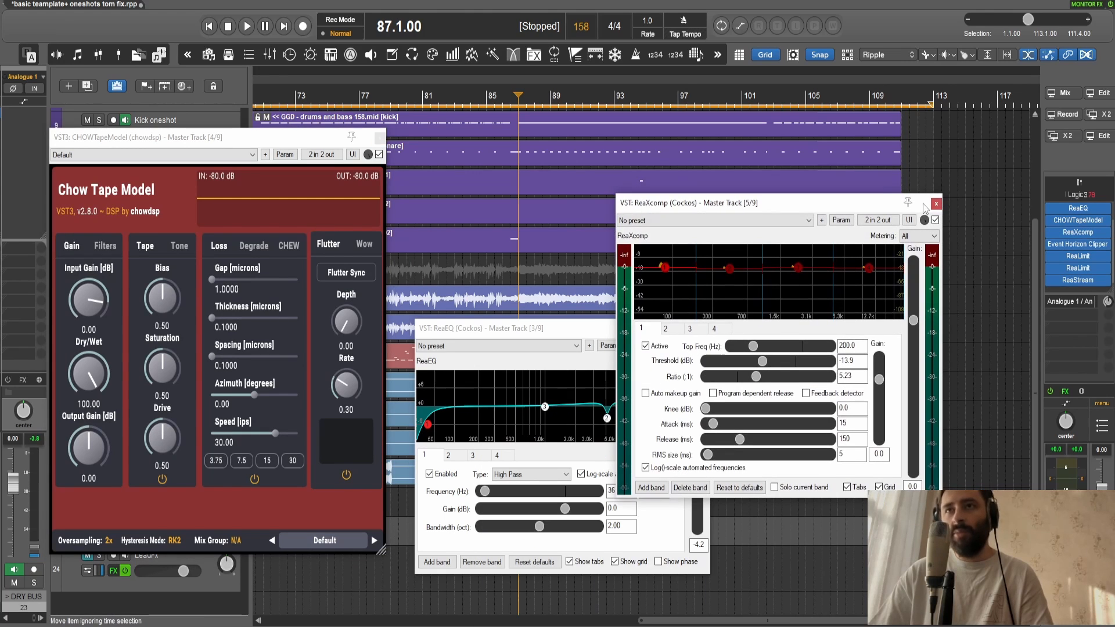
left_click(1077, 244)
left_click_drag(637, 358, 632, 239)
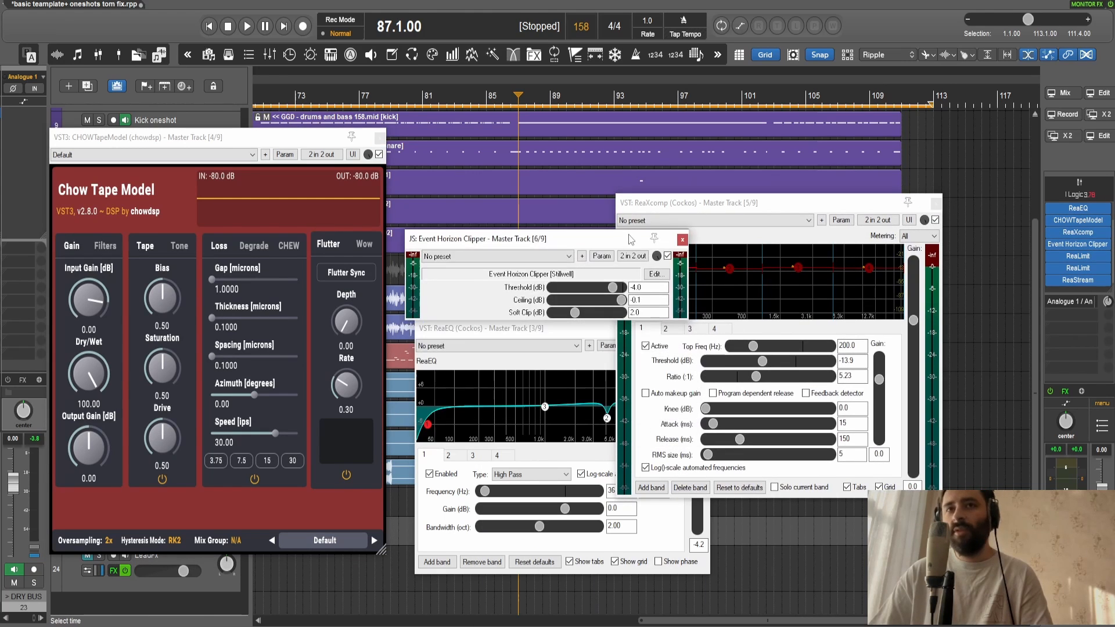
- Check the first ReaLimit on the master track and close all open plugin windows
scroll(1102, 251, "down", 1)
left_click(1100, 247)
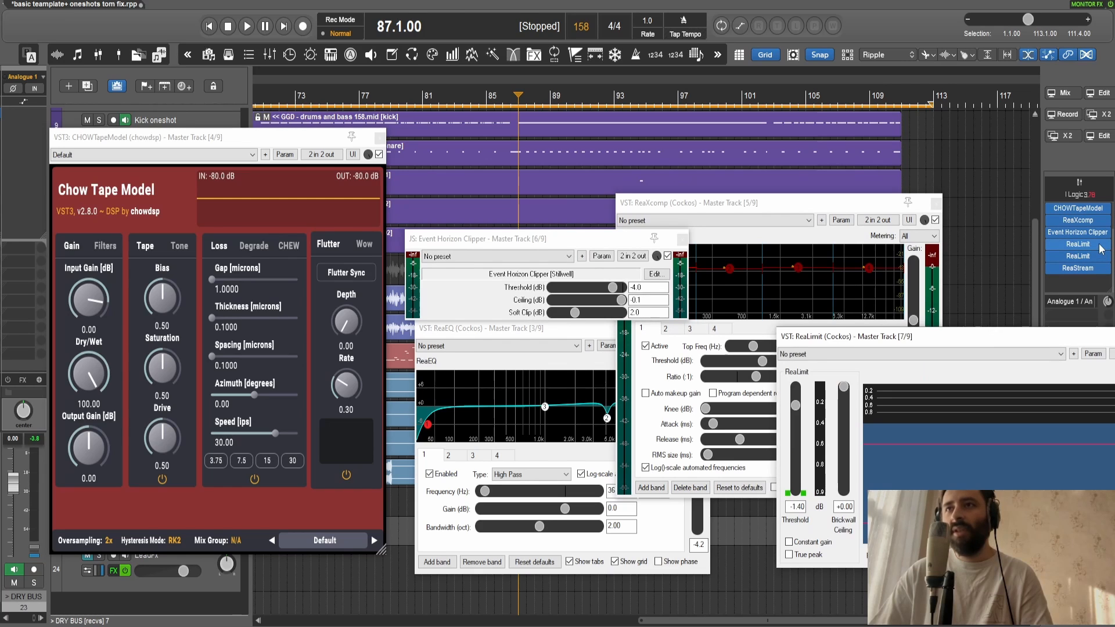
left_click_drag(994, 334, 845, 337)
left_click(1048, 336)
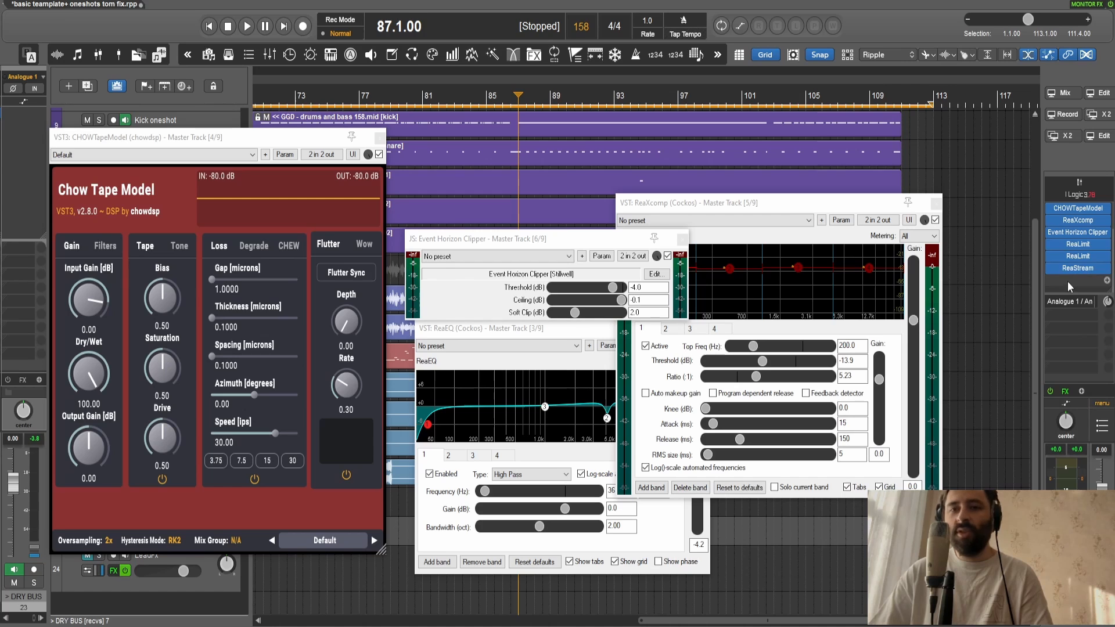
left_click(683, 239)
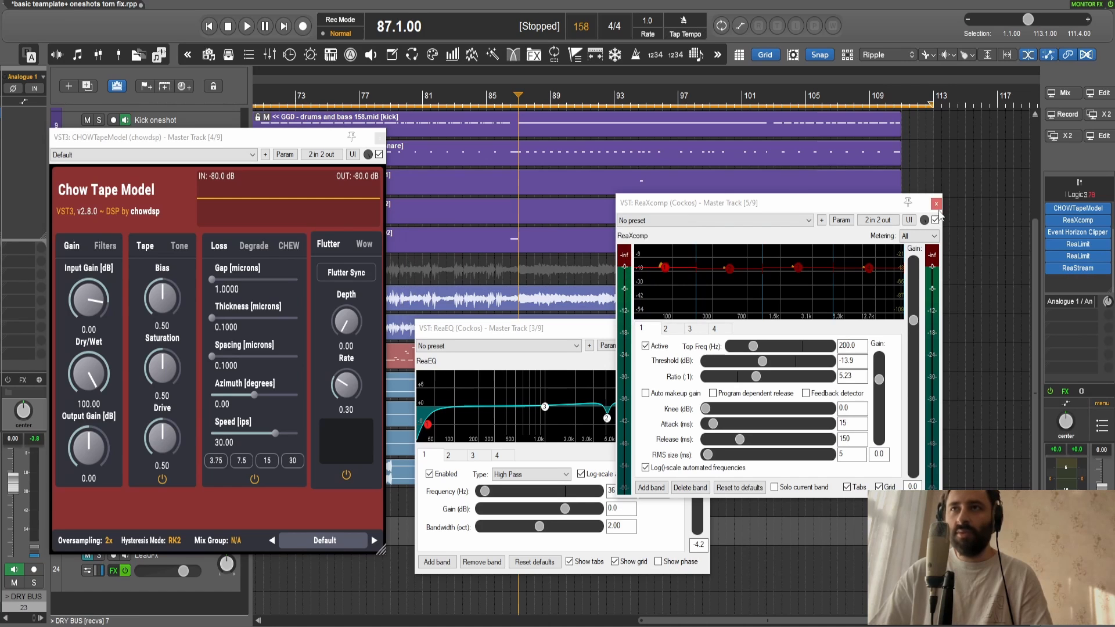
left_click(936, 204)
left_click(704, 328)
left_click(379, 137)
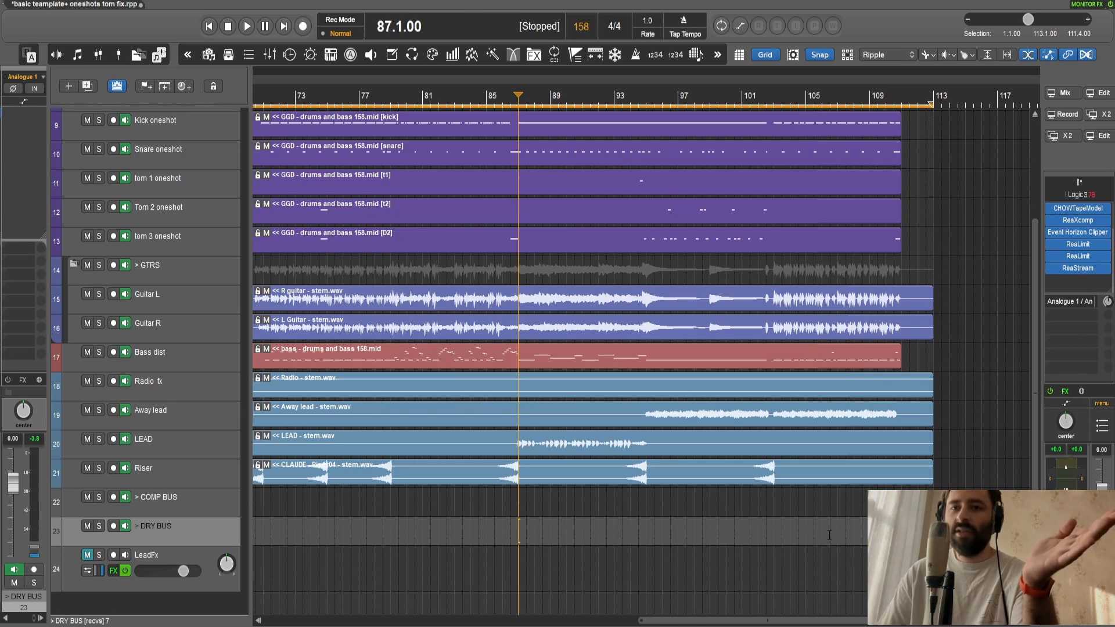
- Solo the Riser track and play it briefly from bar 86
left_click(99, 471)
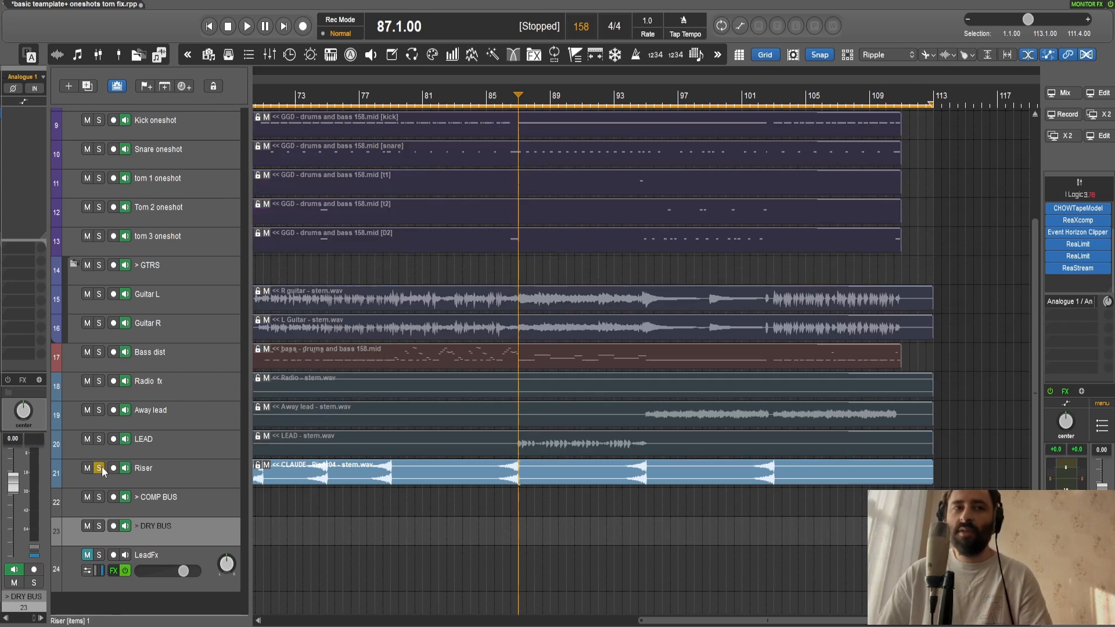
left_click(504, 103)
key("space")
key("space")
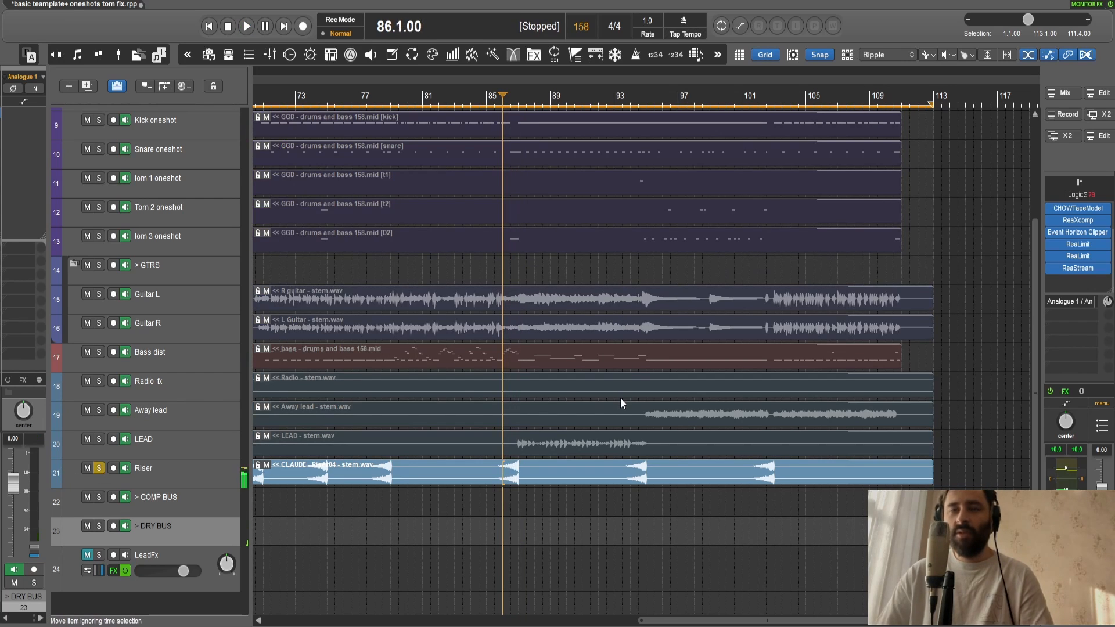